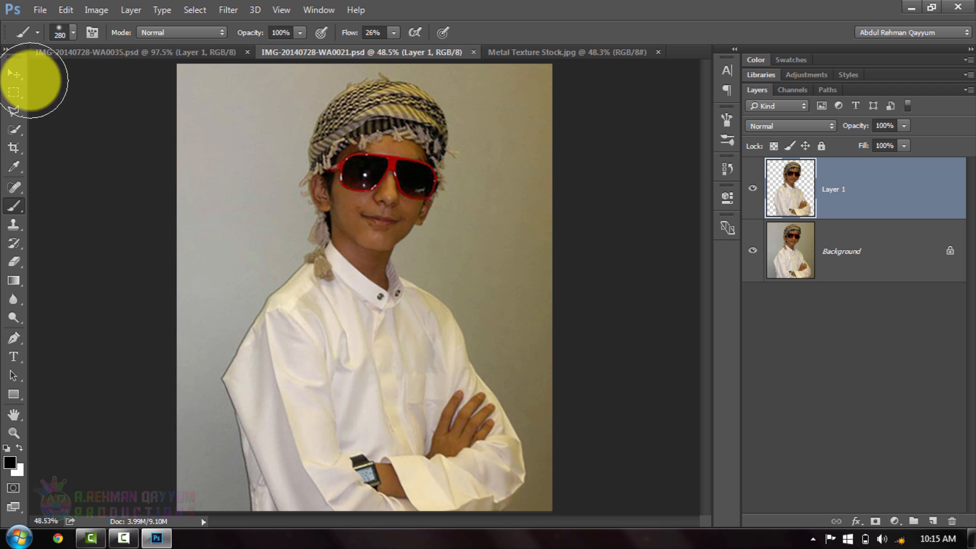
Step: Copy the Layer 1 cut-out from IMG-20140728-WA0021.psd into the Metal Texture Stock.jpg document with the Move tool
click(16, 78)
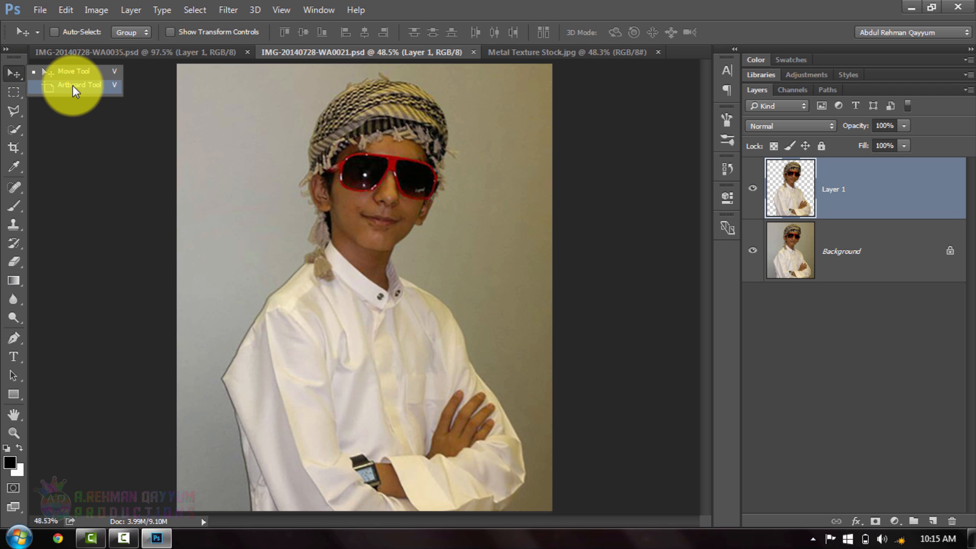
click(63, 72)
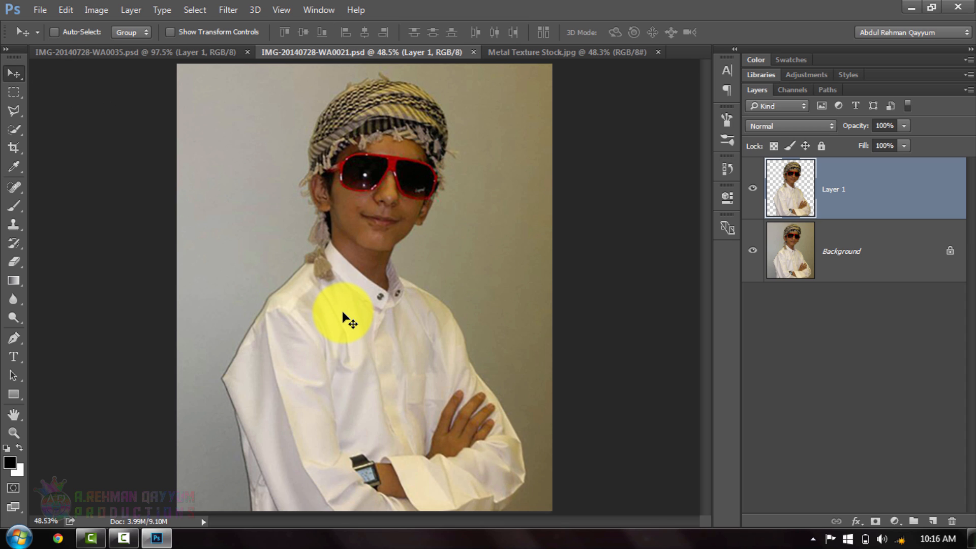
drag(342, 313, 450, 307)
key(shift)
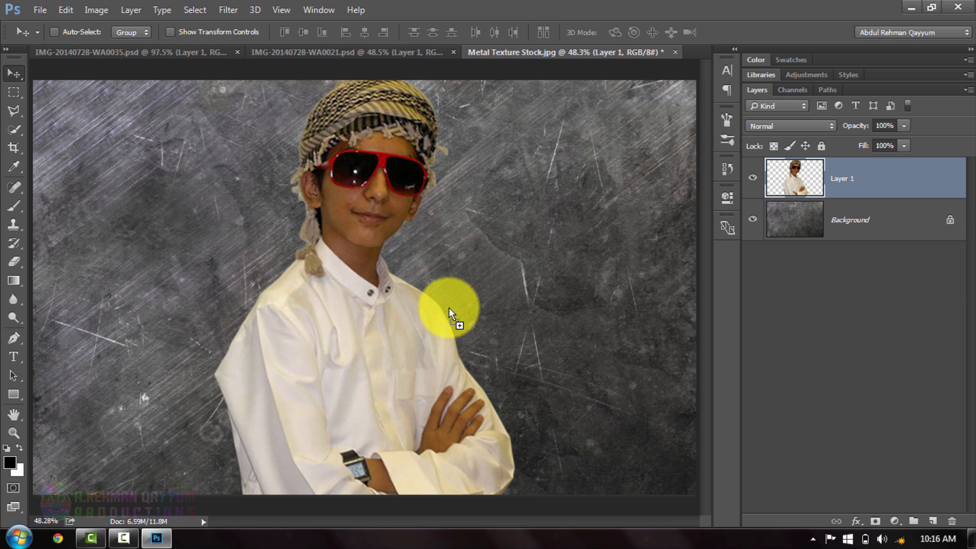
Step: Move the cut-out straight across to the right edge of the metal texture, keeping its vertical alignment
key(shift)
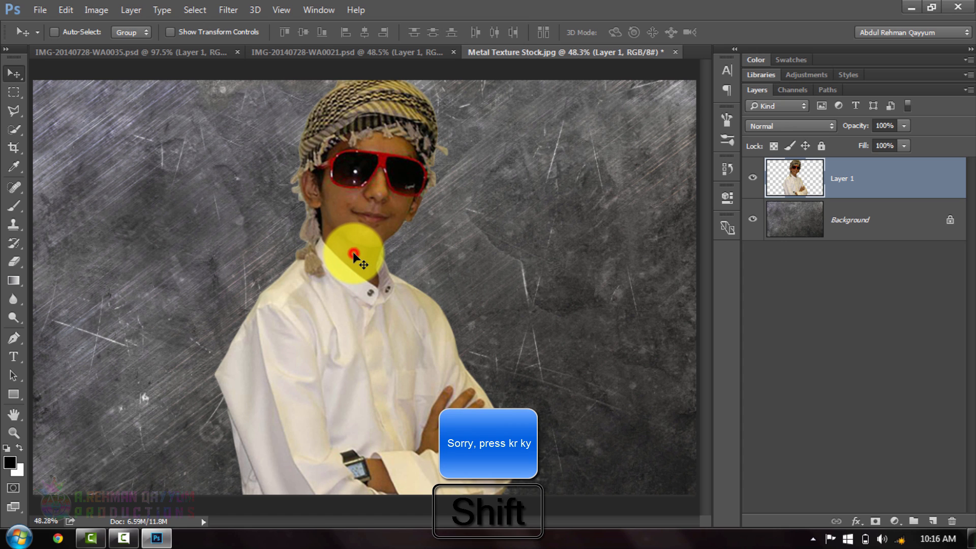
mouse_move(353, 252)
mouse_down()
mouse_move(583, 271)
mouse_move(533, 262)
mouse_up()
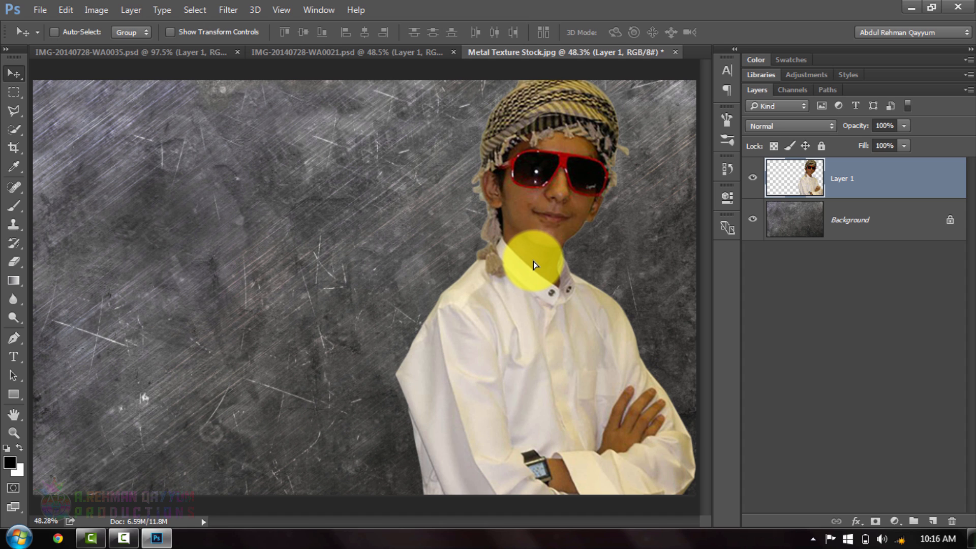
mouse_move(532, 262)
mouse_down()
mouse_move(459, 256)
mouse_move(521, 256)
mouse_move(518, 54)
mouse_move(518, 205)
mouse_move(532, 216)
mouse_up()
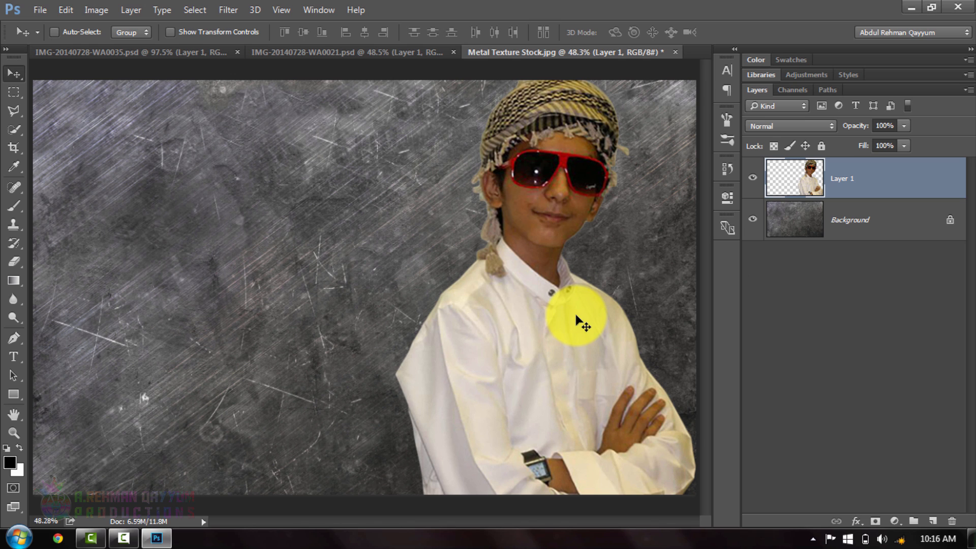
Step: Copy the Layer 1 cut-out from IMG-20140728-WA0035.psd into Metal Texture Stock.jpg and place it in the canvas's lower-left corner
click(278, 51)
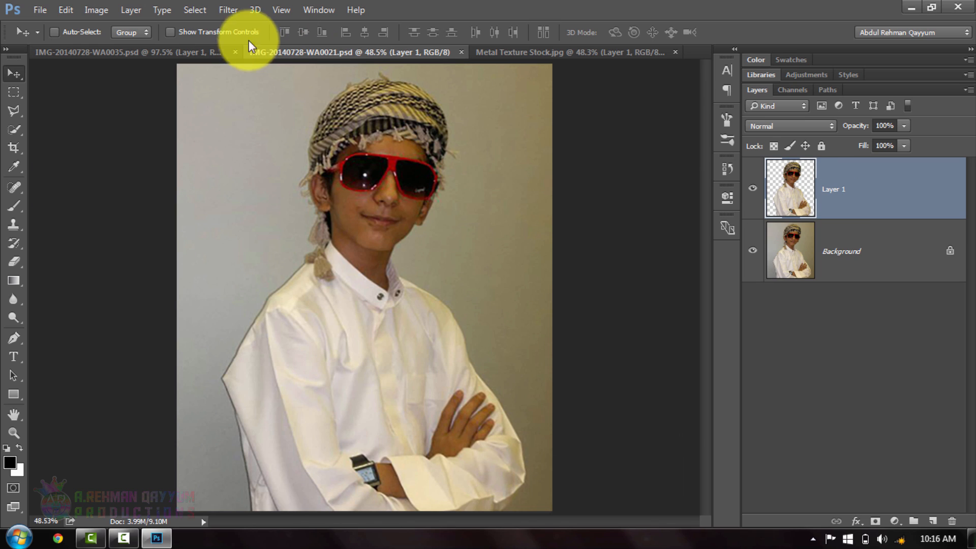
click(209, 51)
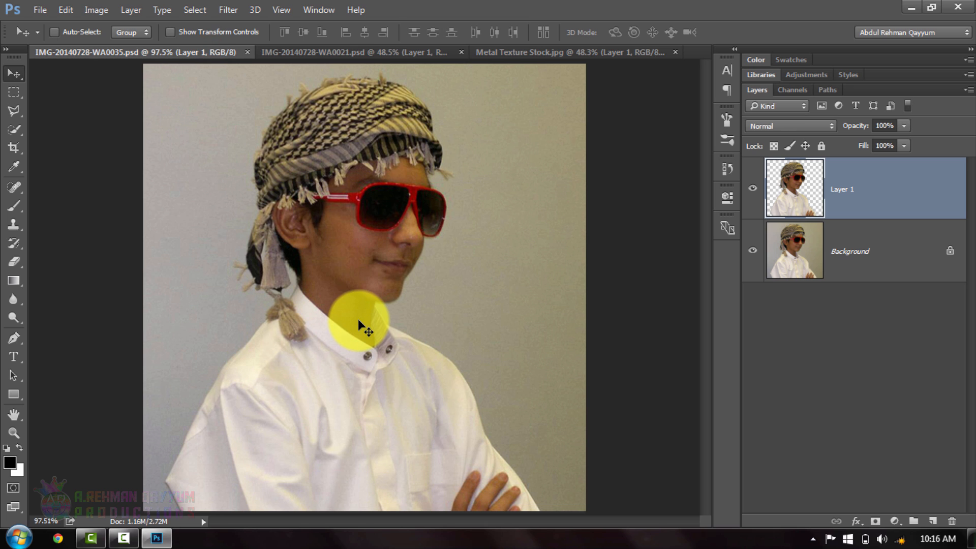
drag(358, 319, 316, 340)
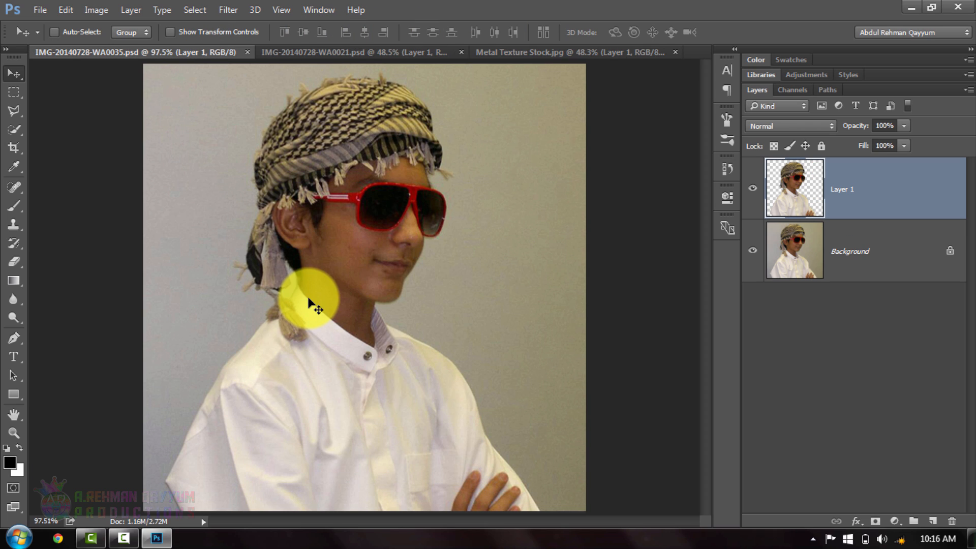
drag(306, 295, 265, 258)
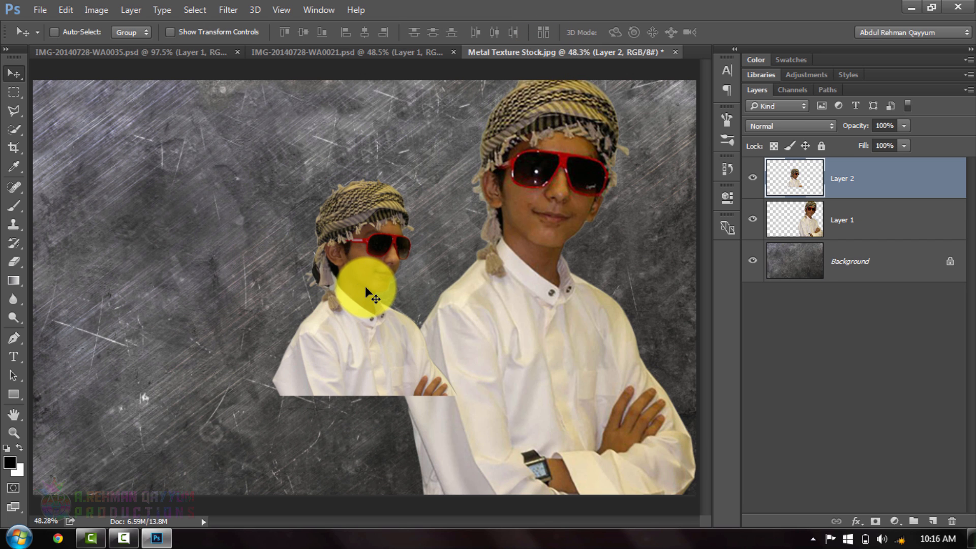
drag(365, 286, 136, 388)
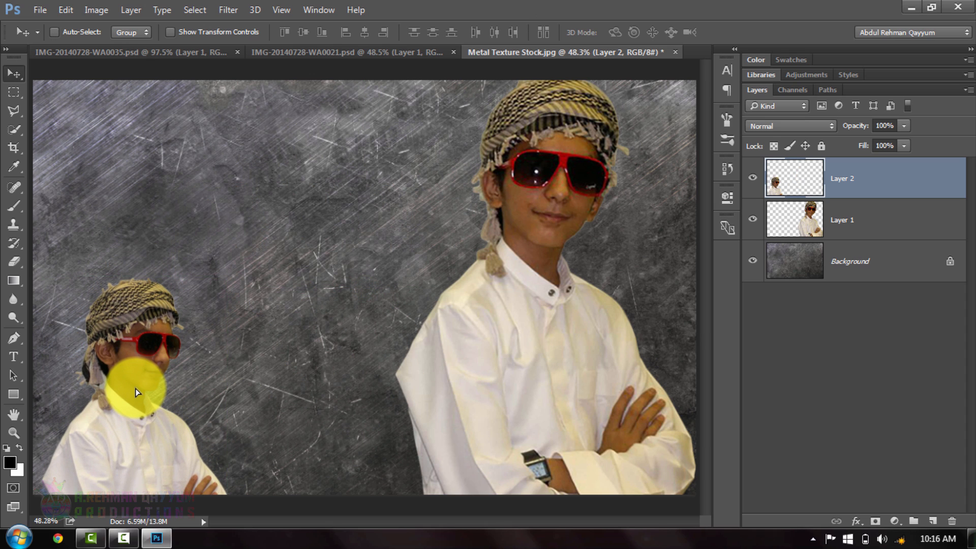
Step: Scale Layer 2 proportionally to about 185% with Free Transform, keeping its lower-left corner in place
key(ctrl)
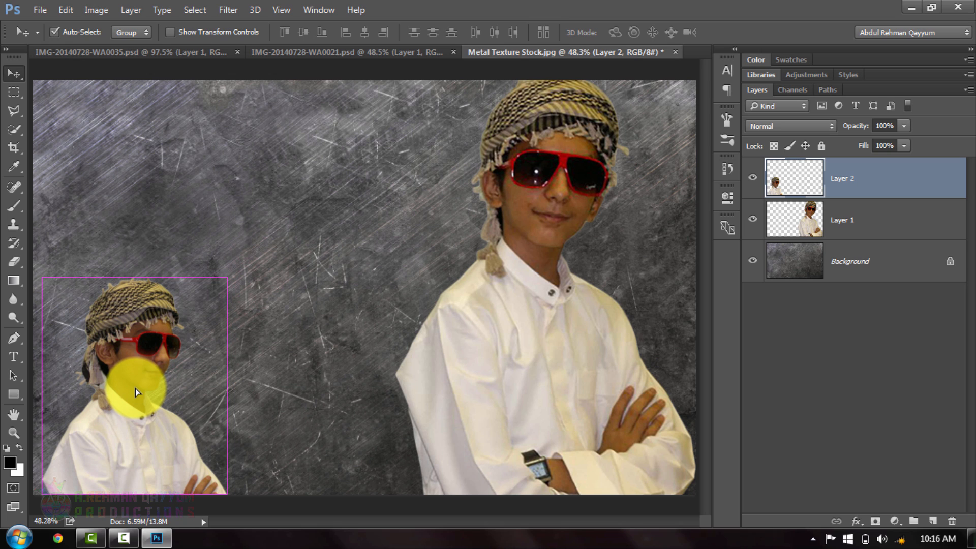
key(ctrl+t)
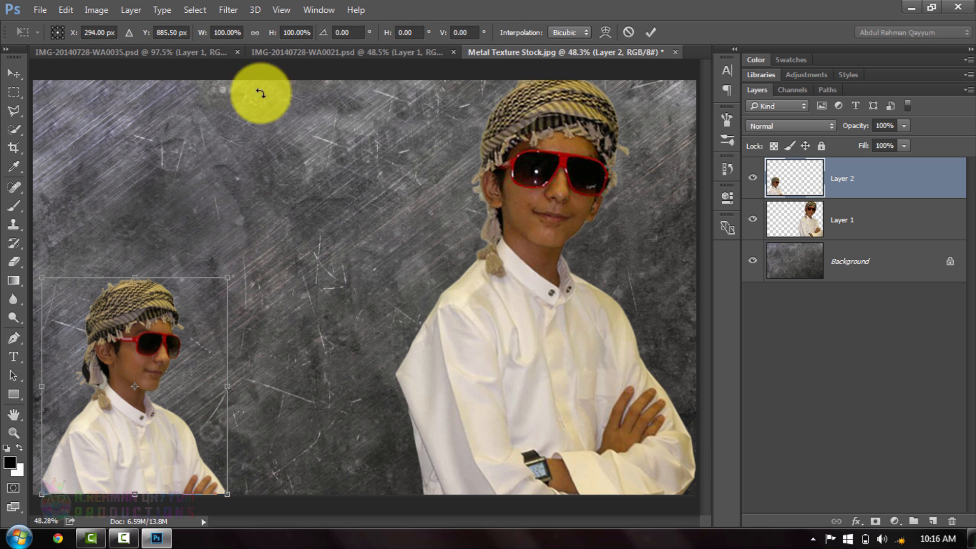
click(255, 33)
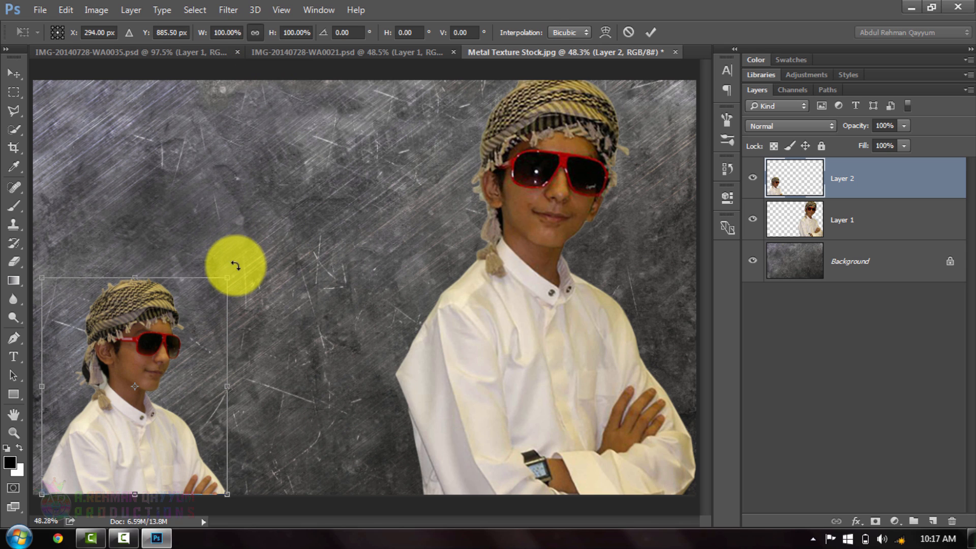
drag(233, 275, 418, 113)
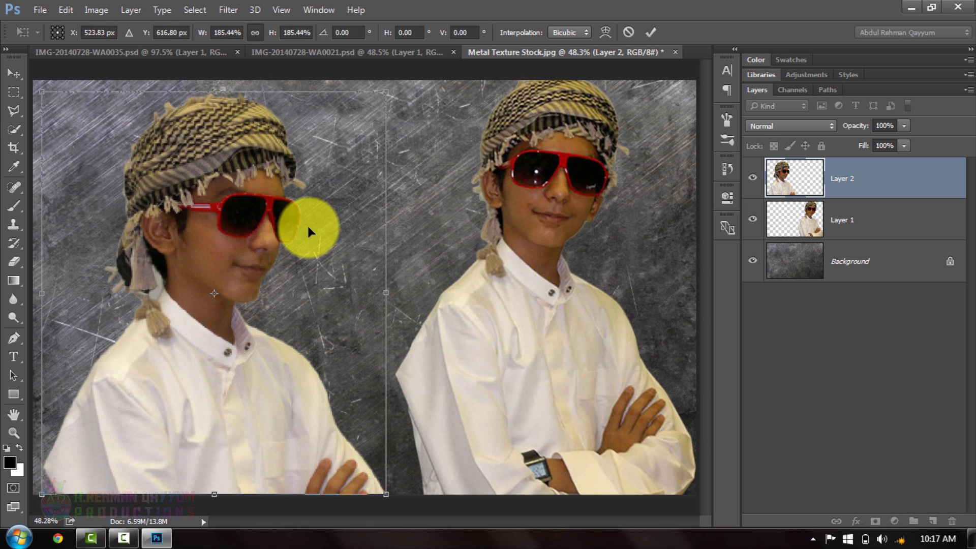
key(Return)
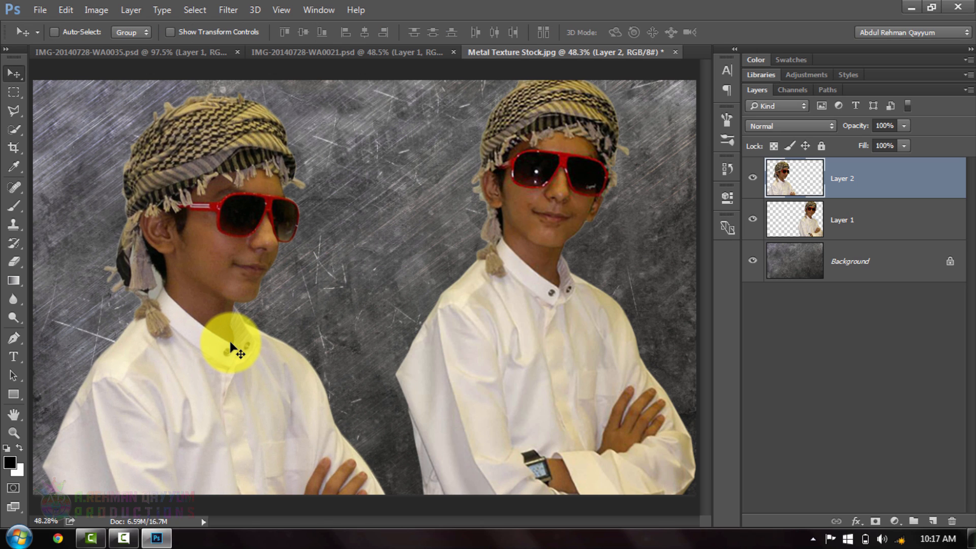
Step: Nudge the Layer 2 cut-out left until its sleeve meets the canvas's left edge, correcting slightly back to the right
key(Left)
key(Left)
key(Left)
key(Left)
key(Left)
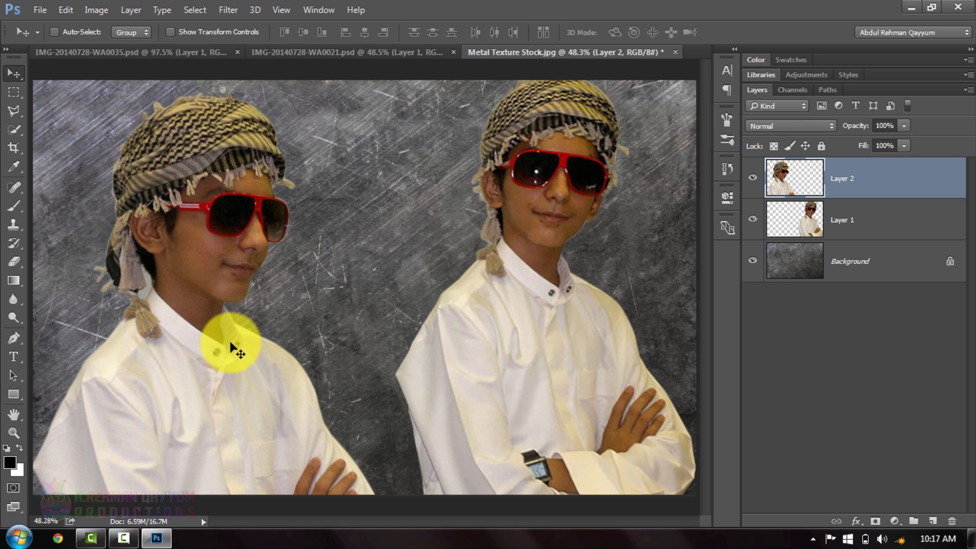
key(Left)
key(Left)
key(Left)
key(Left)
key(Left)
key(Left)
key(Left)
key(Left)
key(Left)
key(Left)
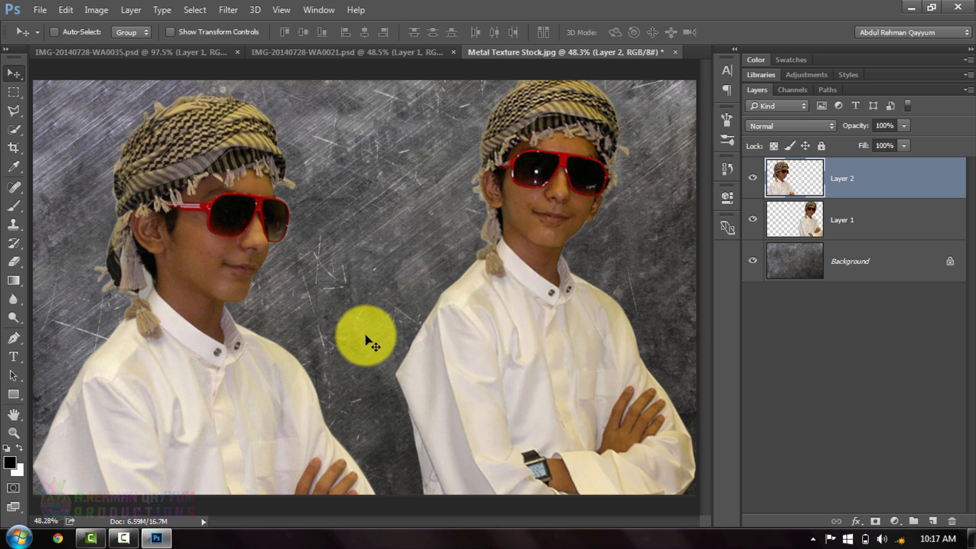
key(Right)
key(Right)
key(Right)
key(Right)
key(Right)
key(Right)
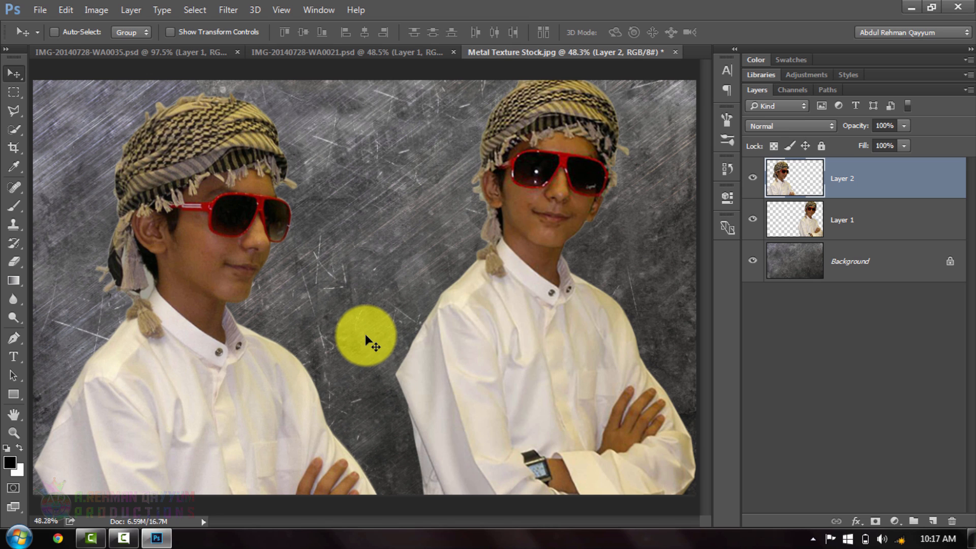
Step: With Layer 1 hidden, duplicate Layer 2 and convert the copy to a Smart Object
click(752, 220)
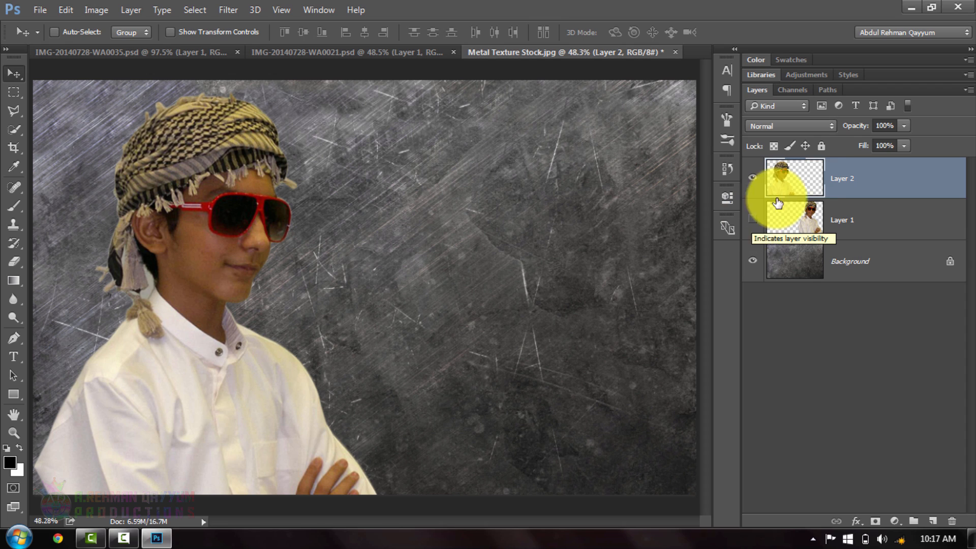
key(ctrl+j)
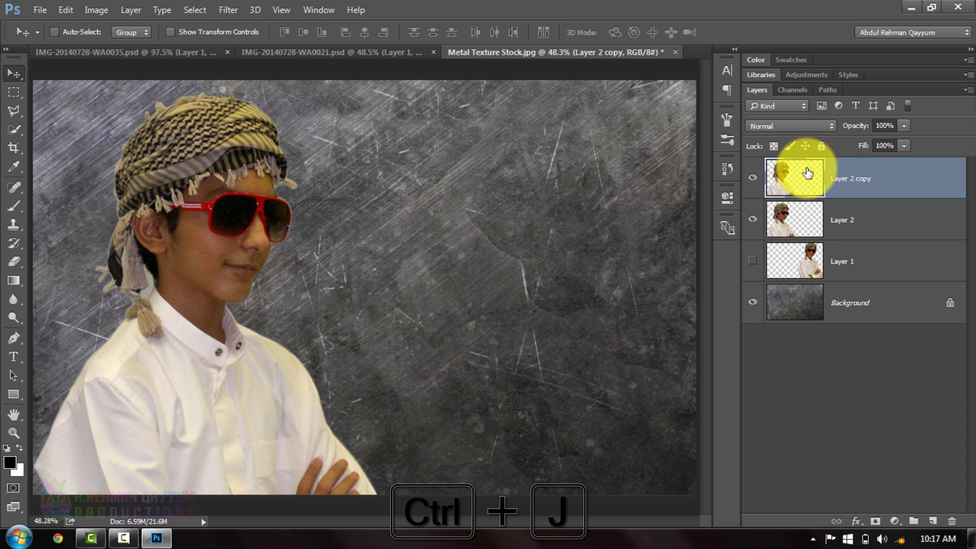
click(966, 90)
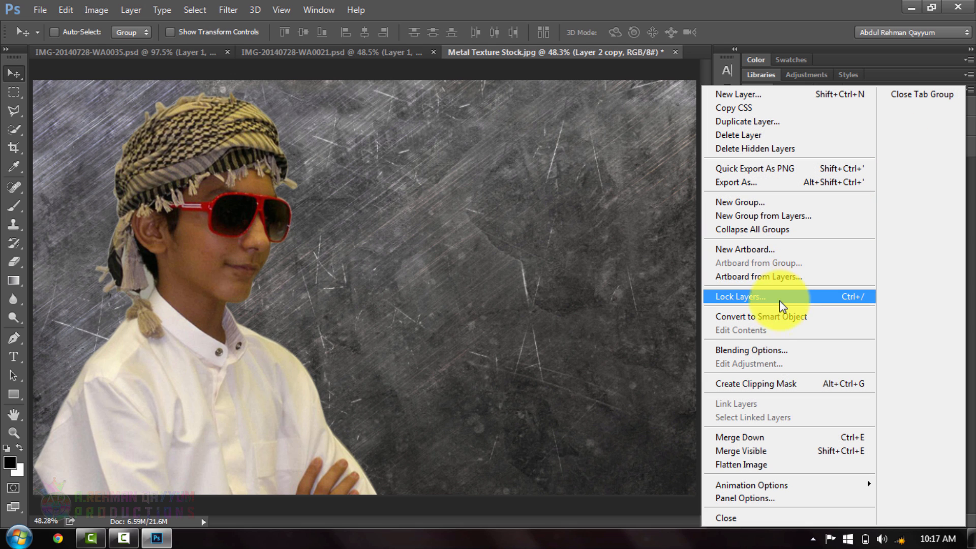
click(778, 315)
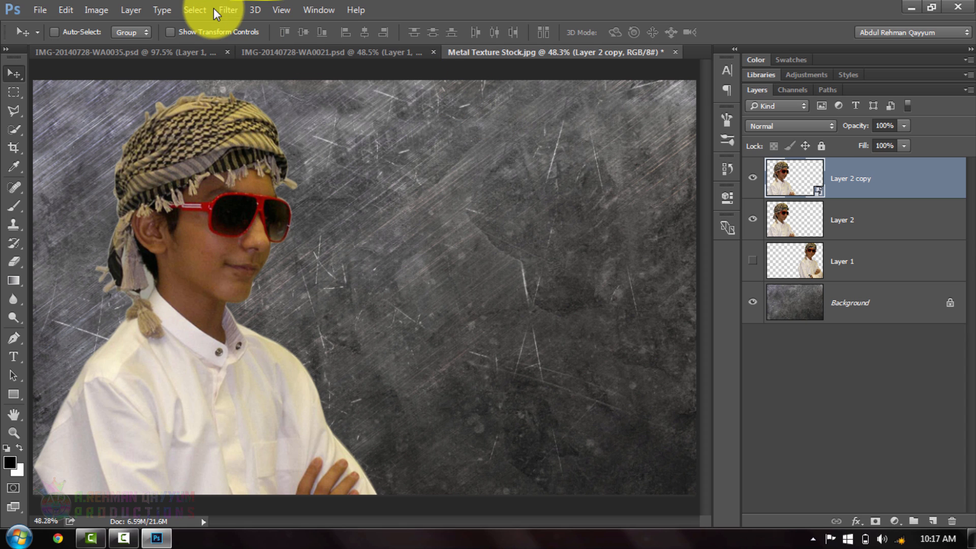
Step: Apply the Shadows/Highlights adjustment to Layer 2 copy with a Shadows amount of 35%
click(91, 9)
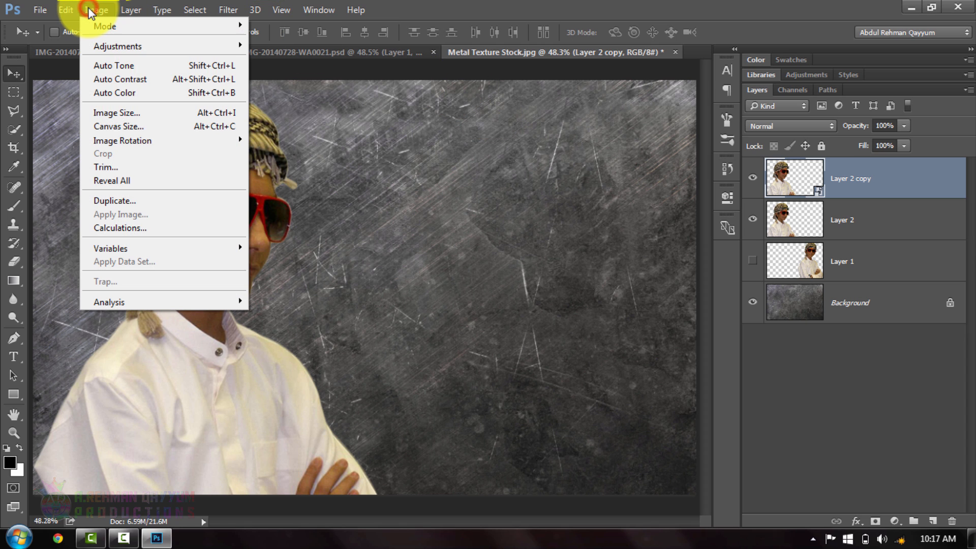
mouse_move(127, 46)
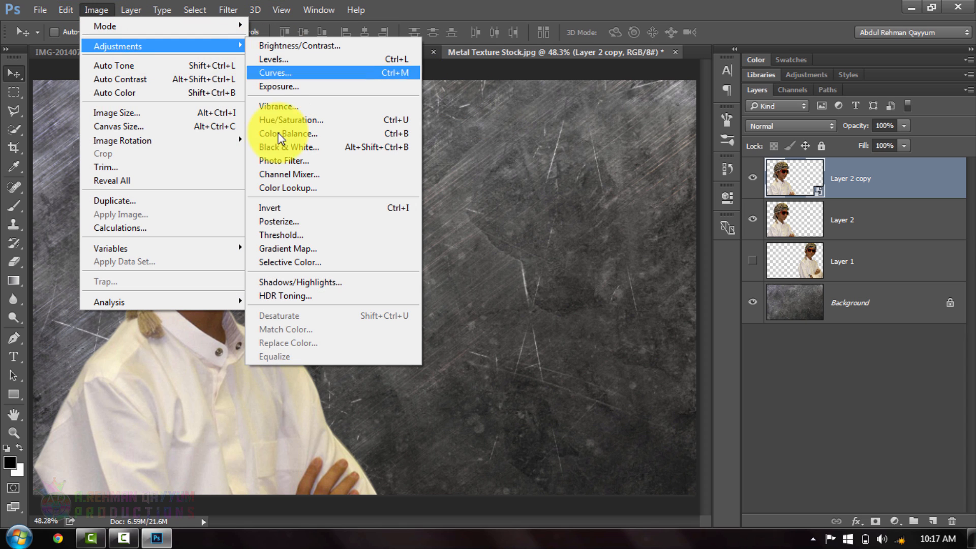
click(315, 283)
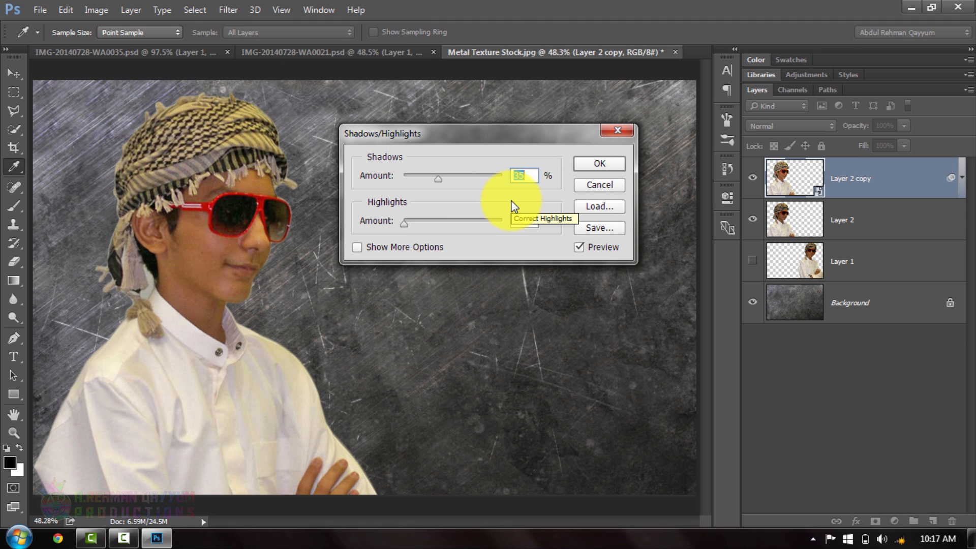
click(603, 160)
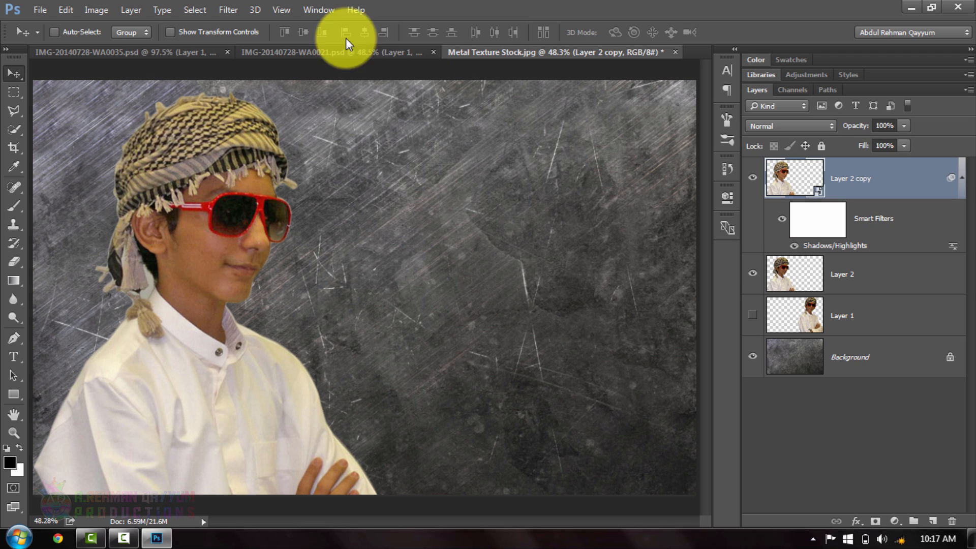
Step: Apply the Photocopy sketch filter from the Filter Gallery to Layer 2 copy with Detail 2 and Darkness 50
click(229, 10)
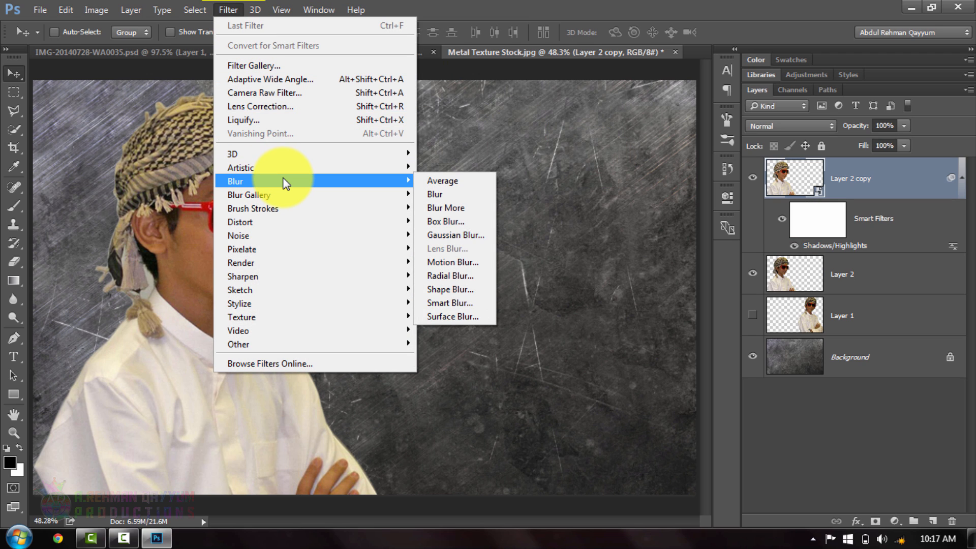
click(277, 65)
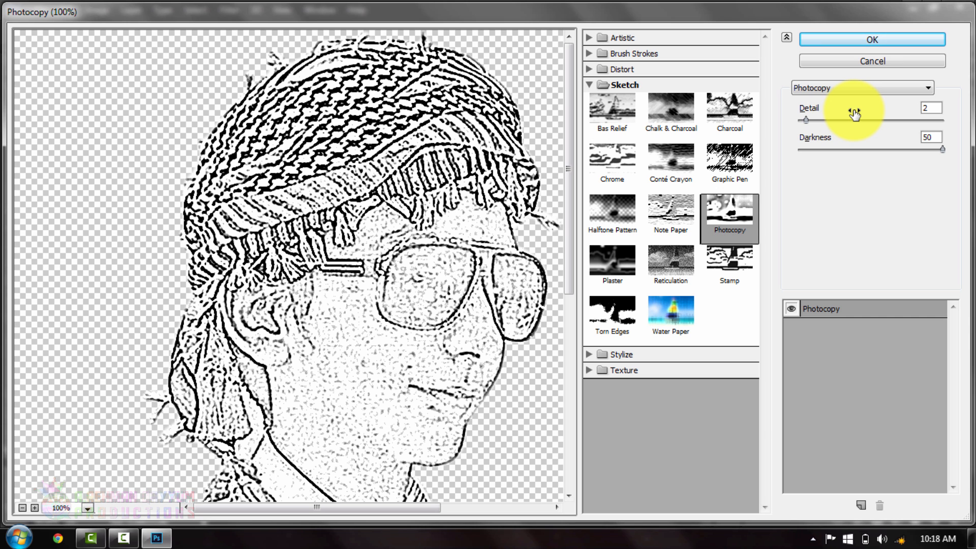
click(23, 508)
click(23, 508)
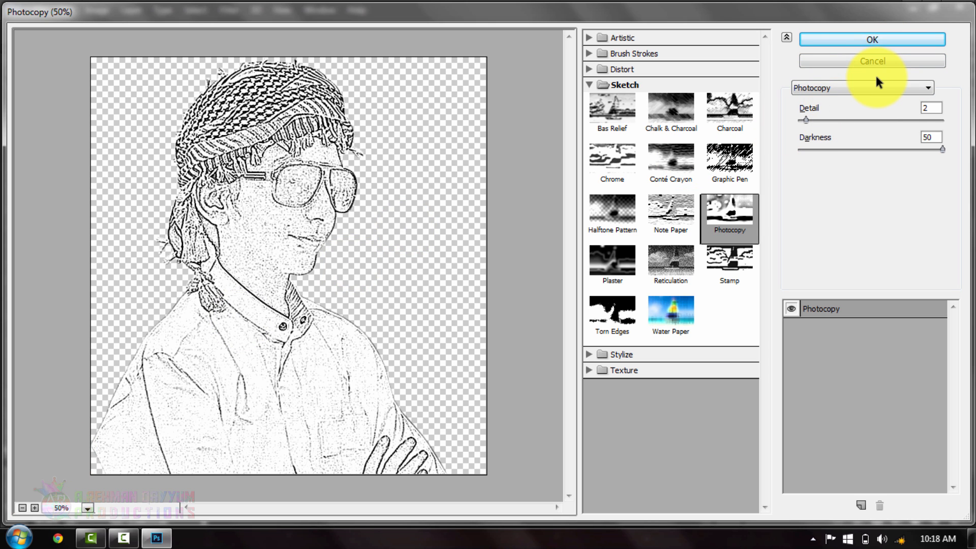
click(878, 38)
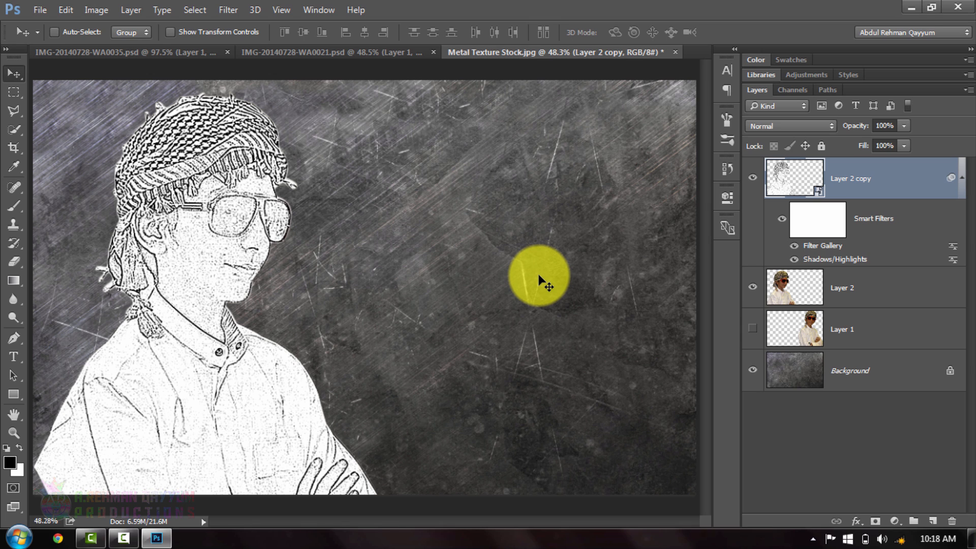
Step: Invert the colours of Layer 2 copy and collapse its list of smart filters
key(ctrl)
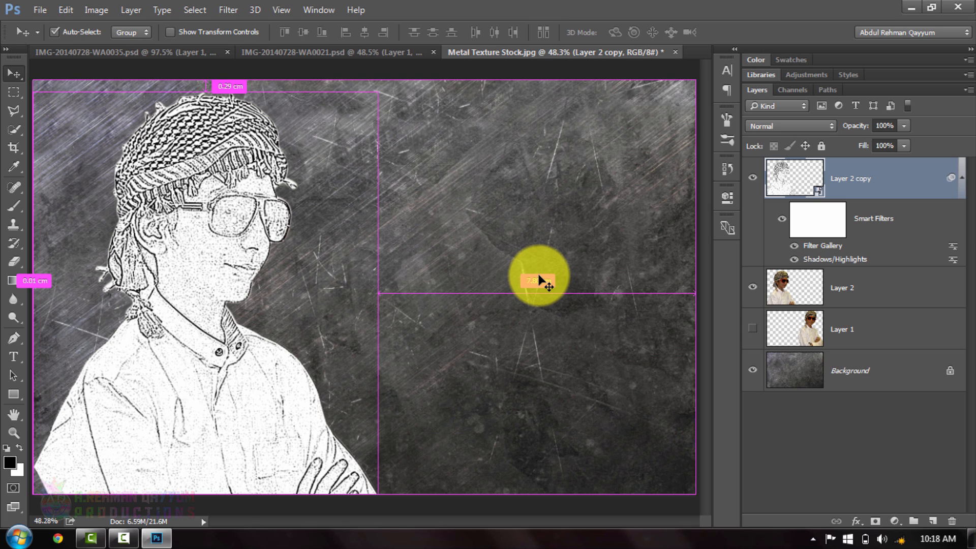
key(ctrl+i)
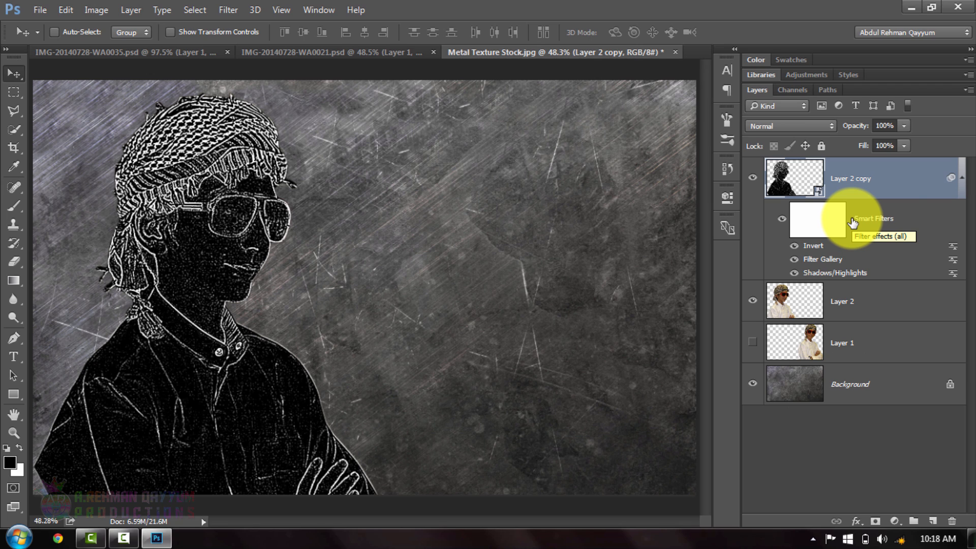
click(963, 179)
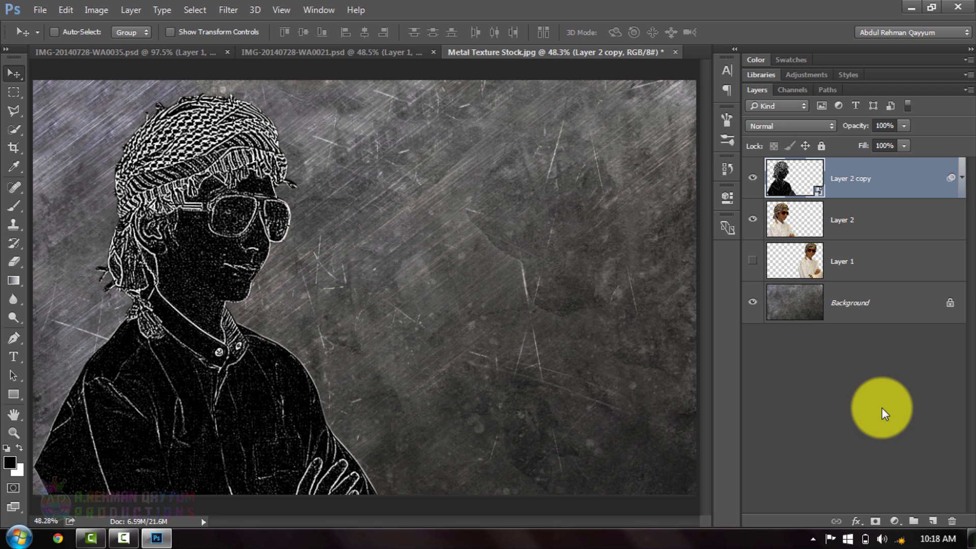
key(ctrl)
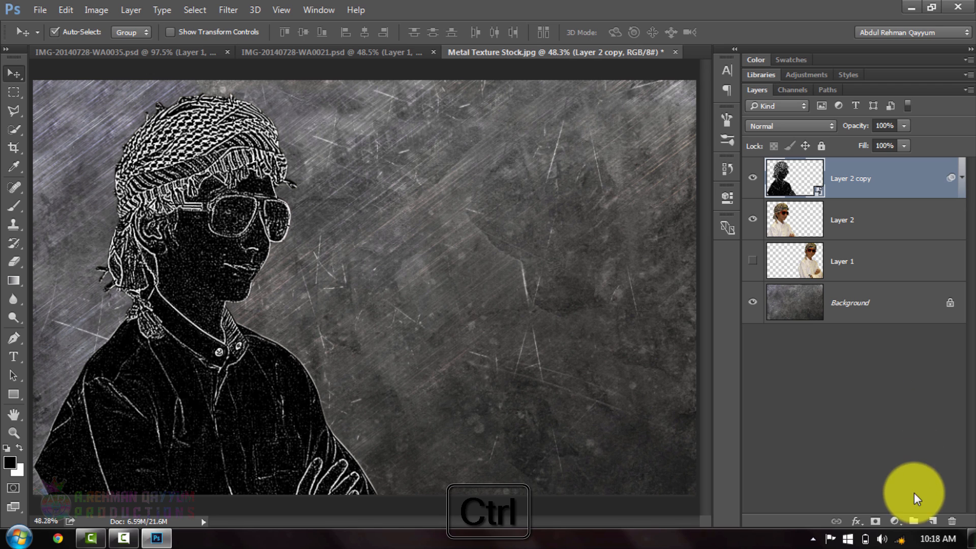
Step: Add a black-filled layer directly below Layer 2 copy and convert the two layers into a single Smart Object
ctrl+click(933, 521)
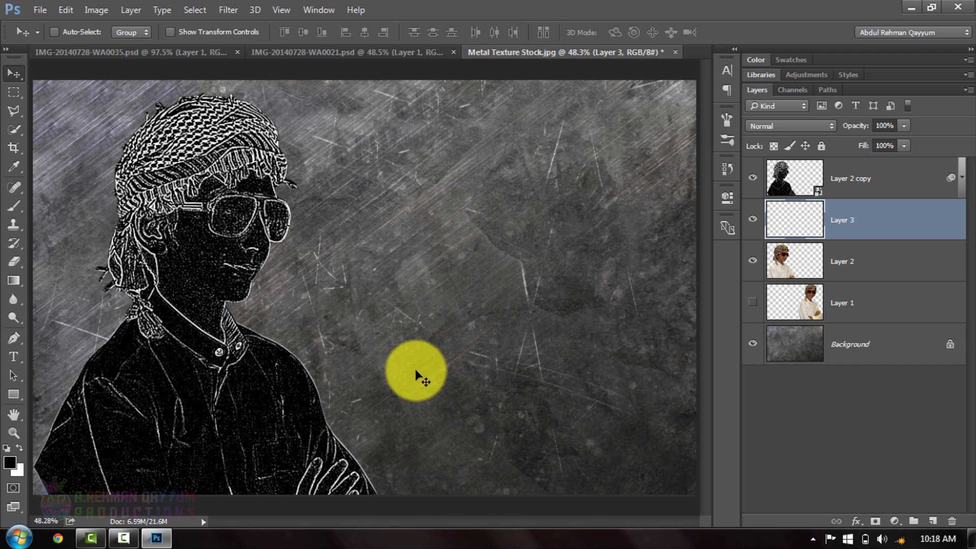
key(alt+BackSpace)
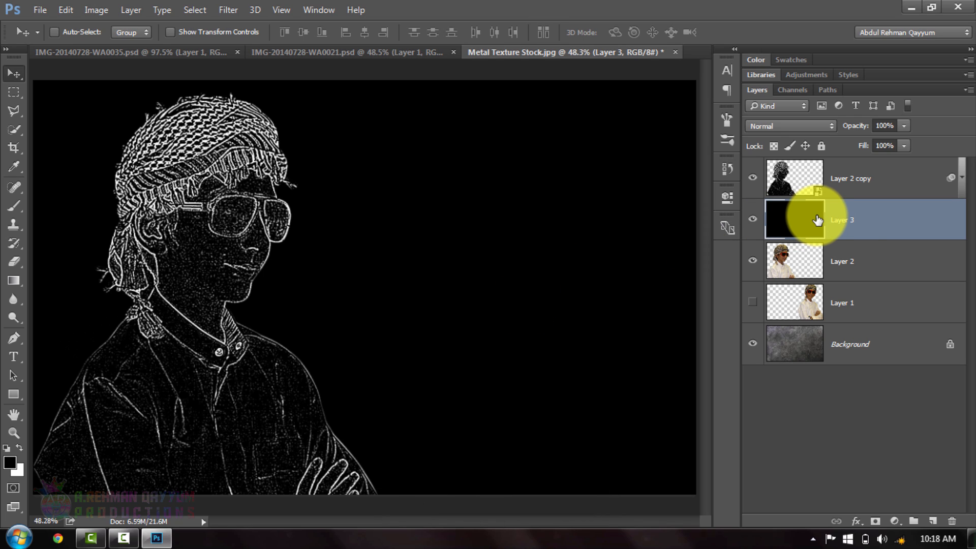
shift+click(798, 175)
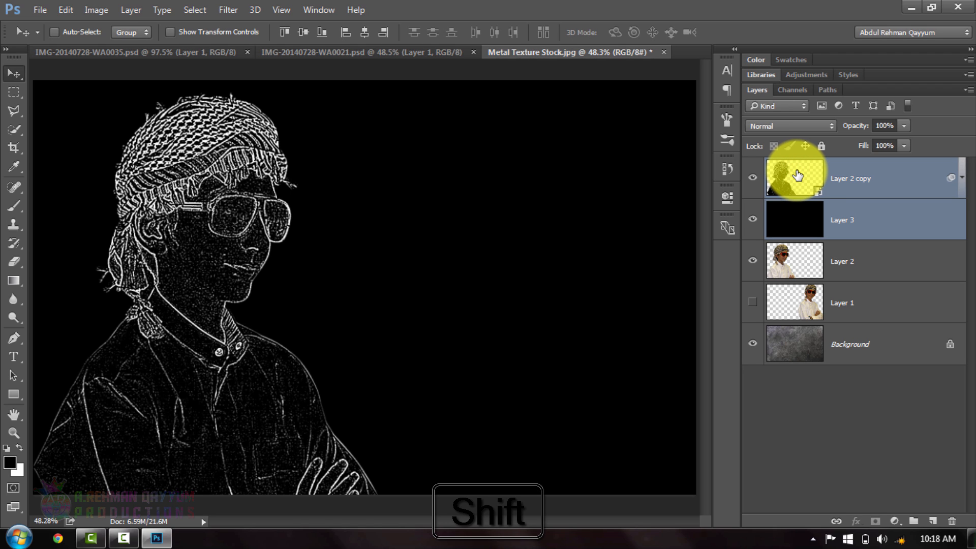
click(966, 91)
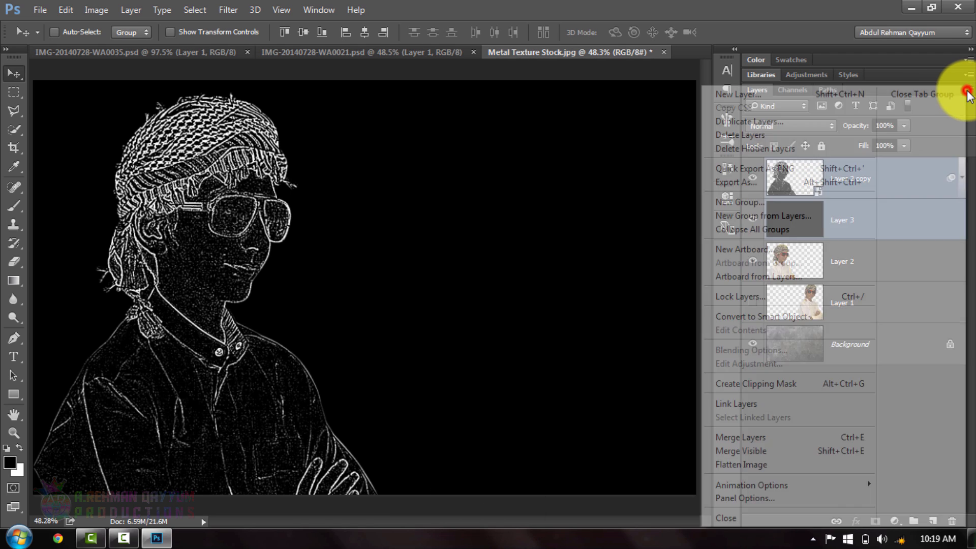
click(774, 315)
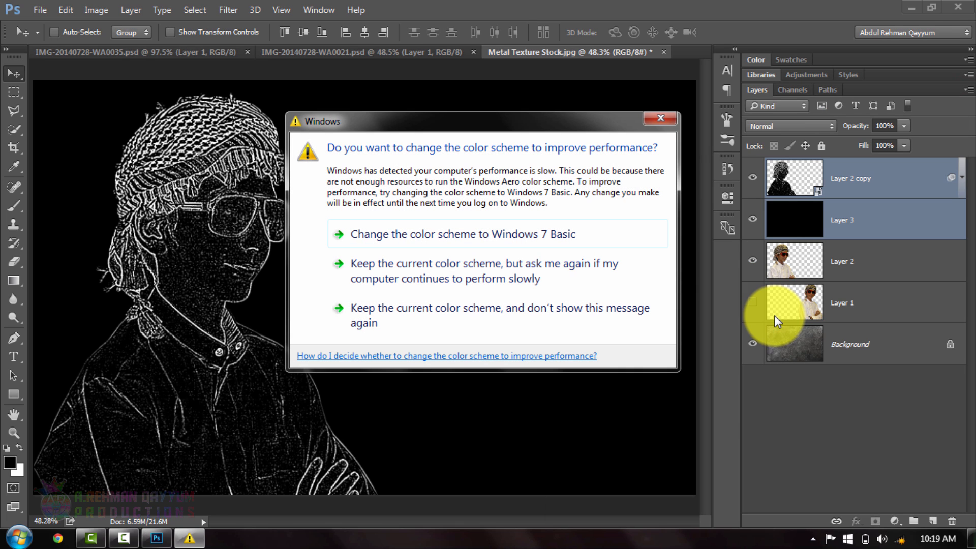
click(664, 120)
click(968, 92)
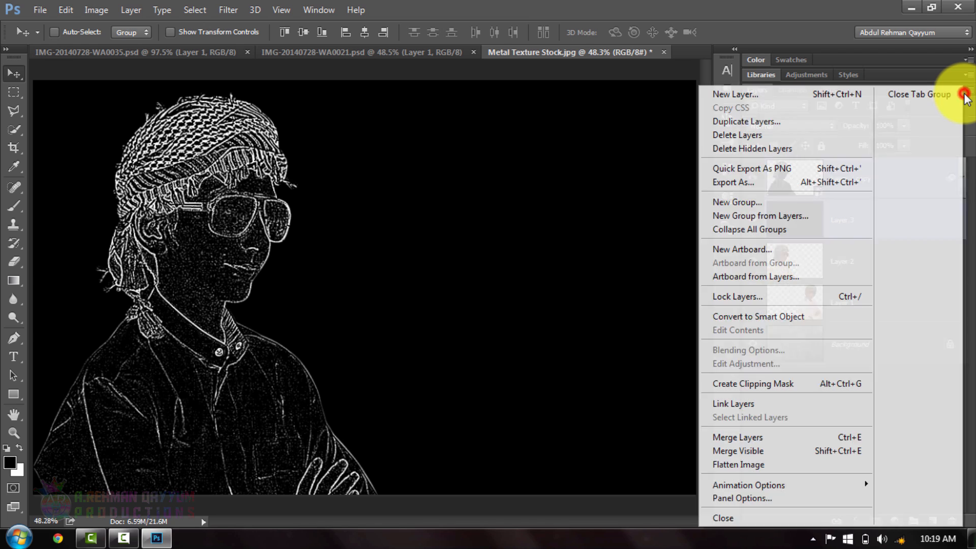
click(756, 315)
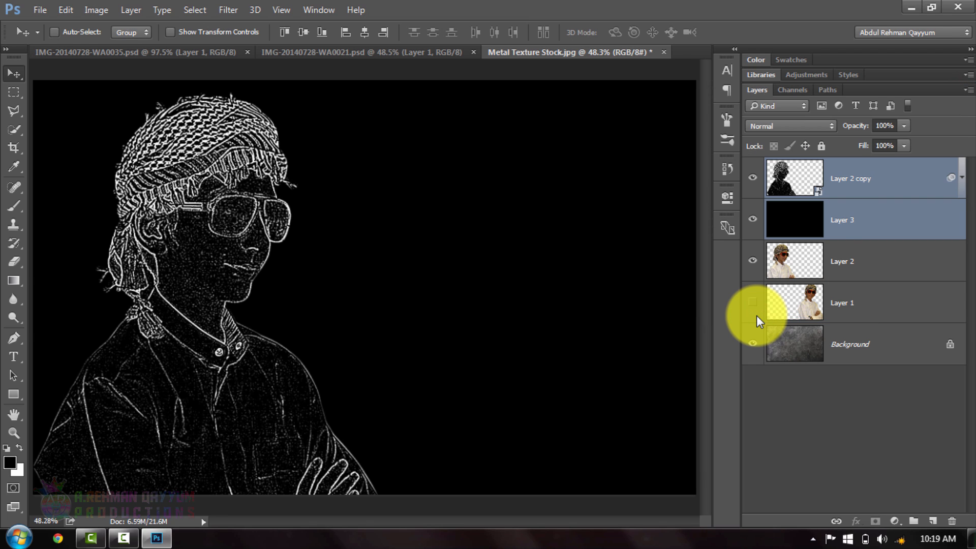
Step: Set the blend mode of the combined Layer 2 copy to Screen and hide Layer 2
click(799, 127)
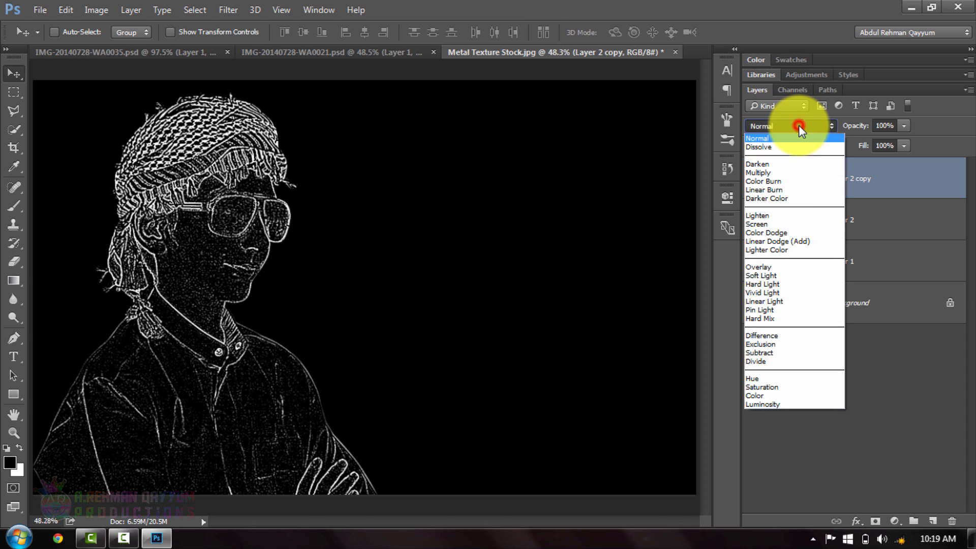
click(777, 224)
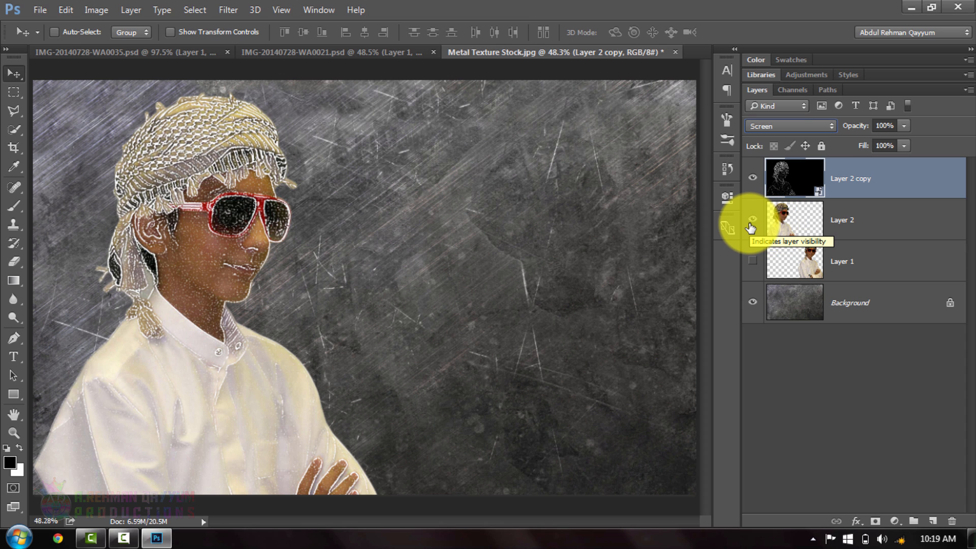
click(751, 220)
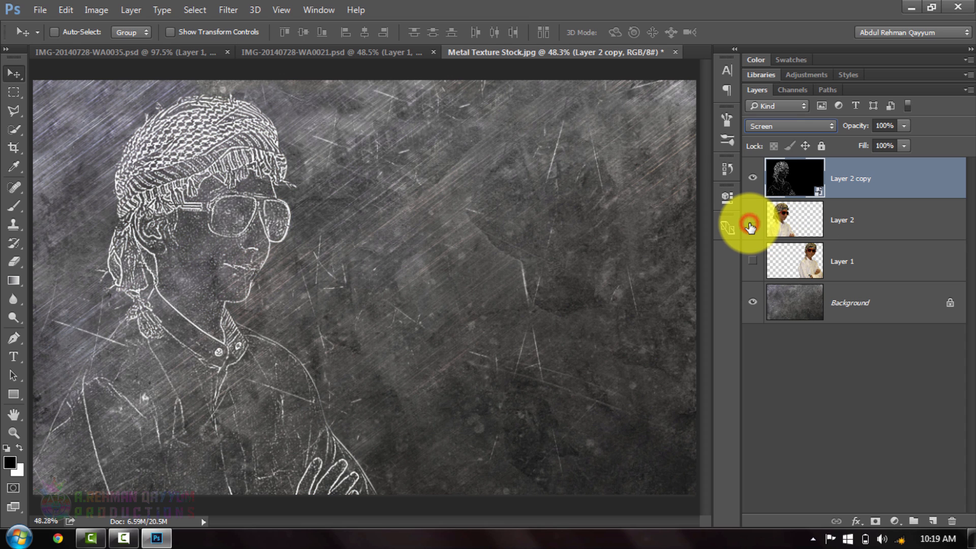
Step: Try the Lighter Color blend mode on Layer 2 copy and return it to Screen
click(791, 125)
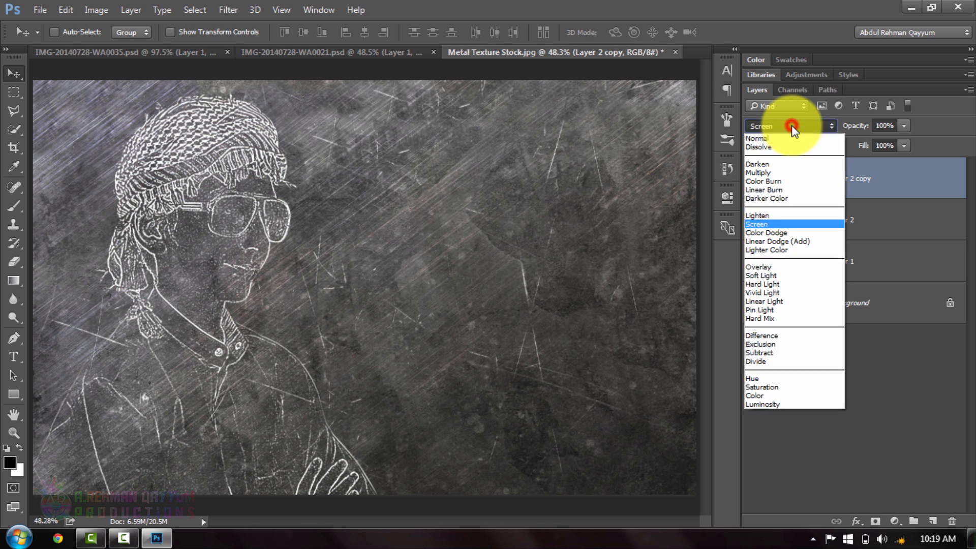
click(771, 249)
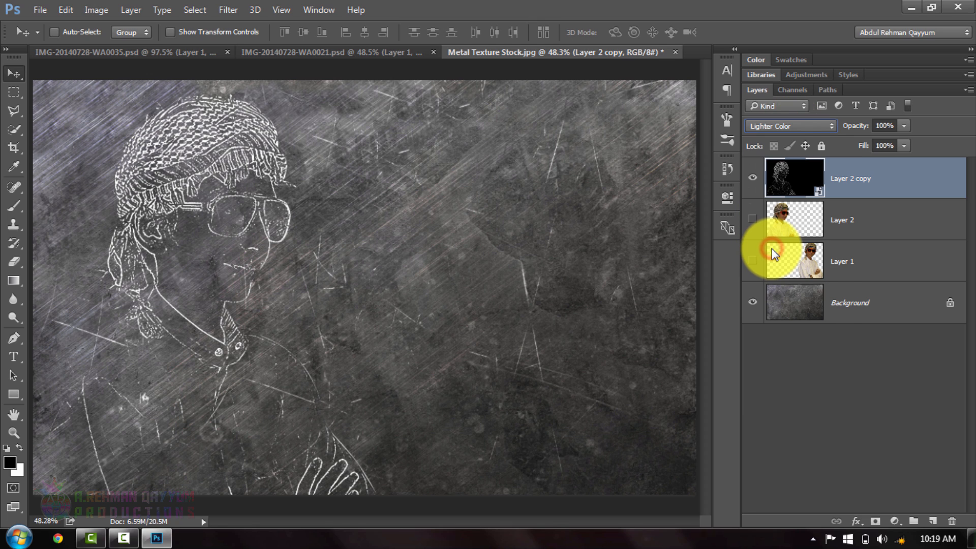
click(795, 126)
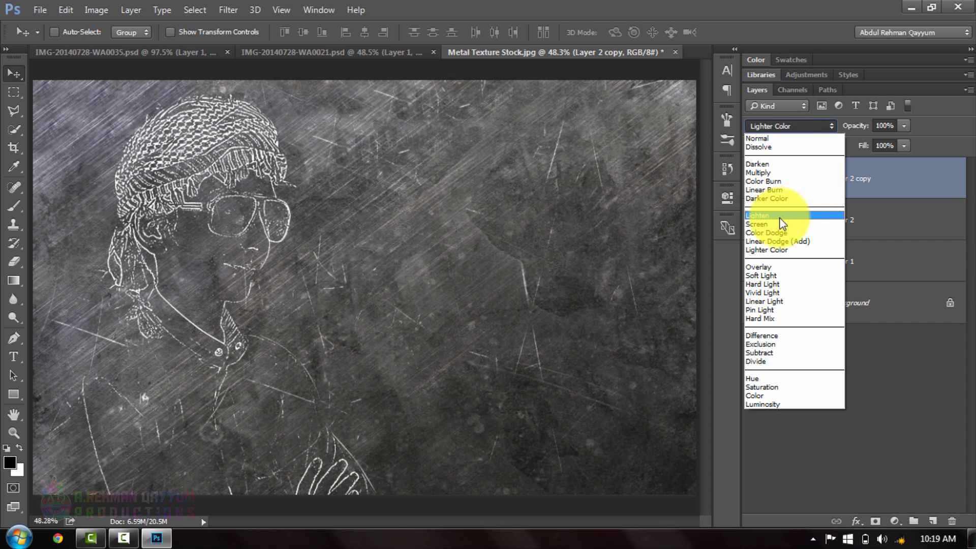
click(781, 223)
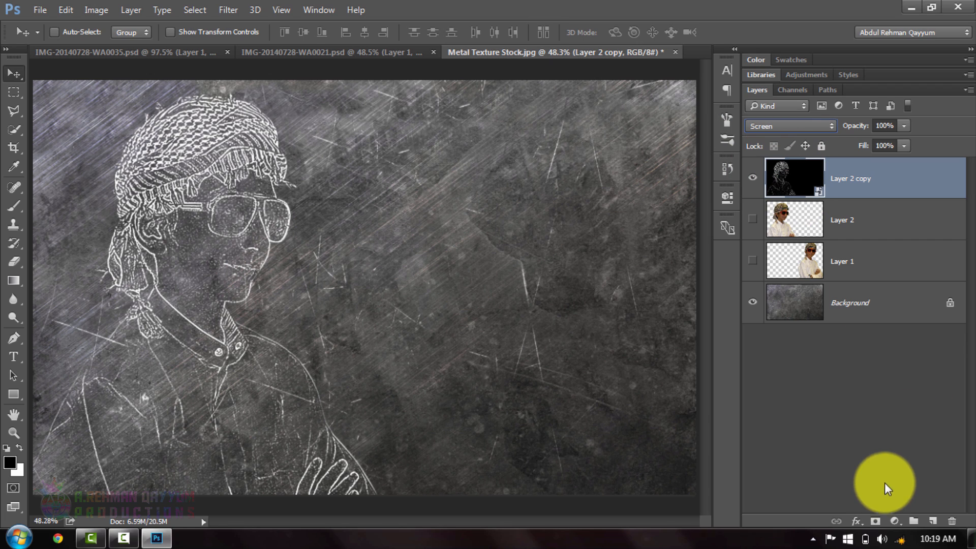
Step: Add a layer mask to Layer 2 copy and paint out the speckles on the face and sunglasses lenses with the Pencil Tool in black
click(875, 521)
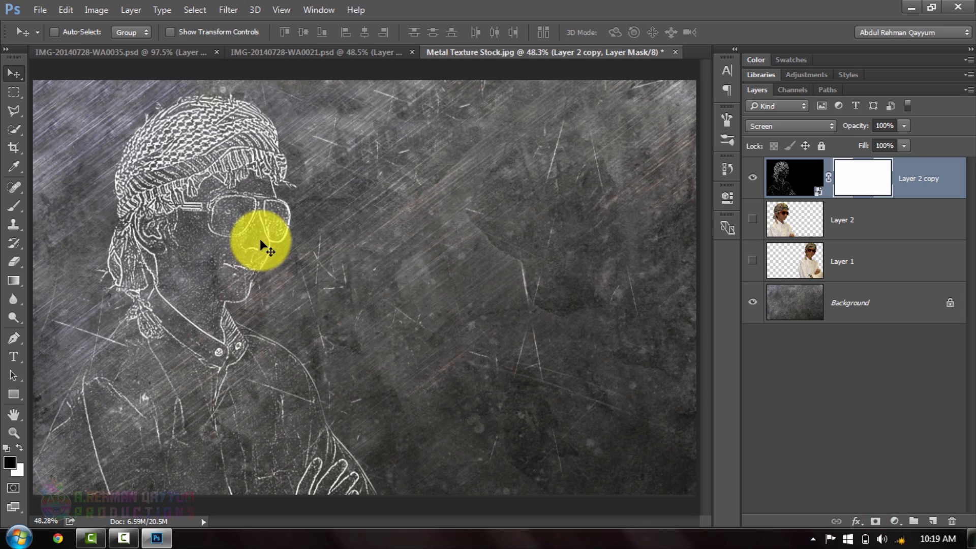
key(ctrl+plus)
key(ctrl+plus)
key(ctrl+plus)
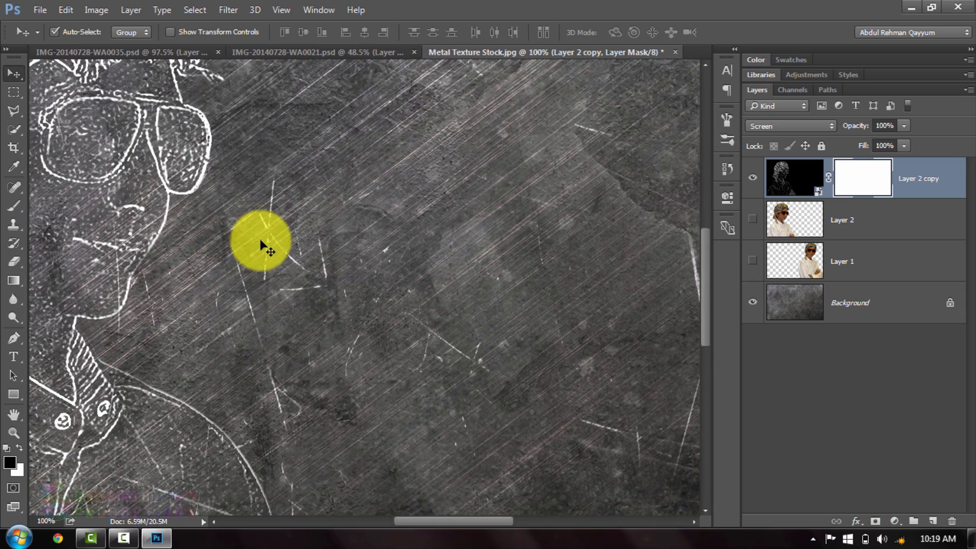
mouse_move(179, 218)
mouse_down()
mouse_move(497, 246)
mouse_move(500, 272)
mouse_up()
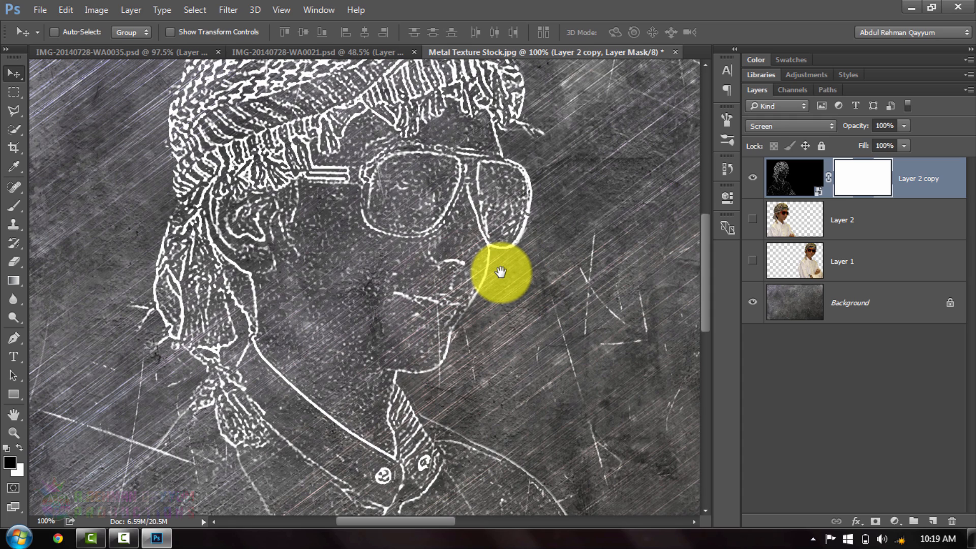
key(ctrl+plus)
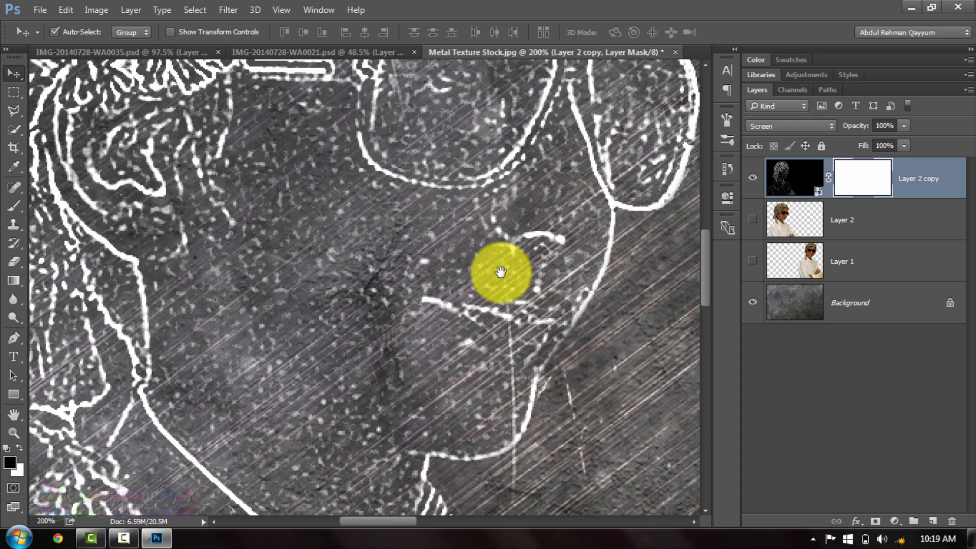
drag(355, 351, 366, 182)
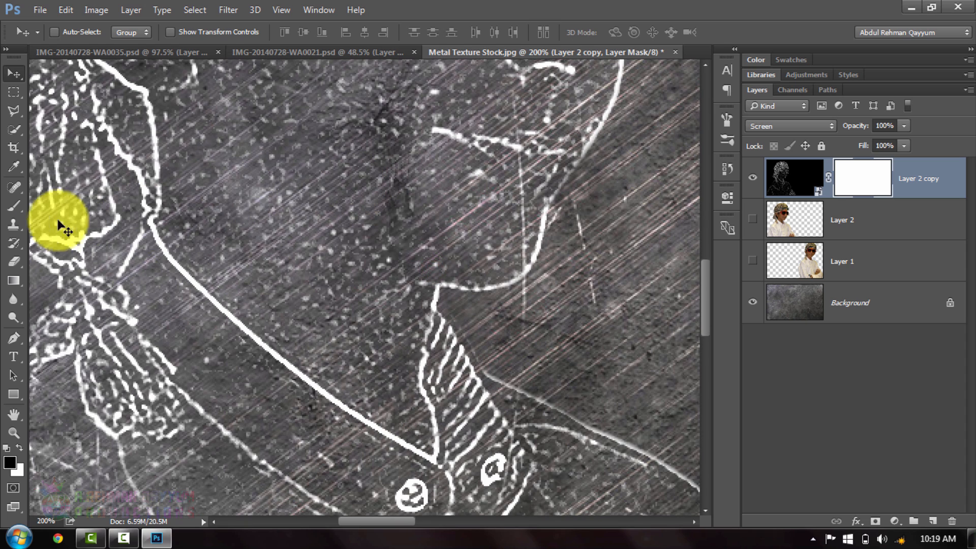
click(23, 208)
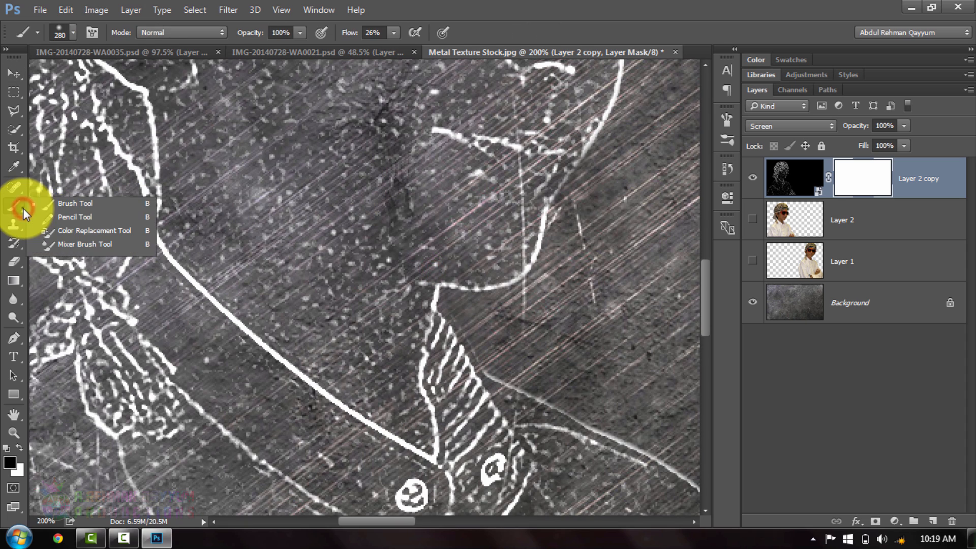
click(74, 218)
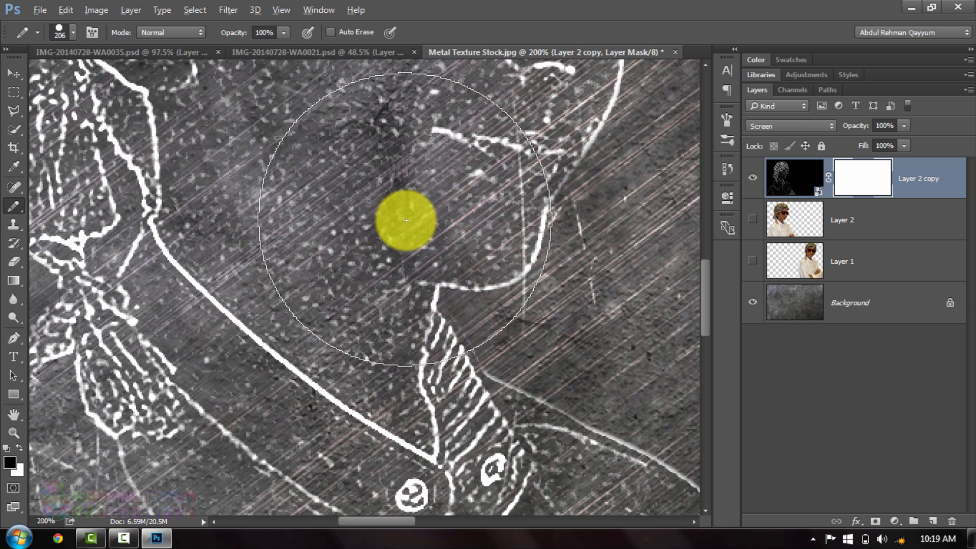
drag(406, 220, 309, 215)
drag(420, 220, 450, 319)
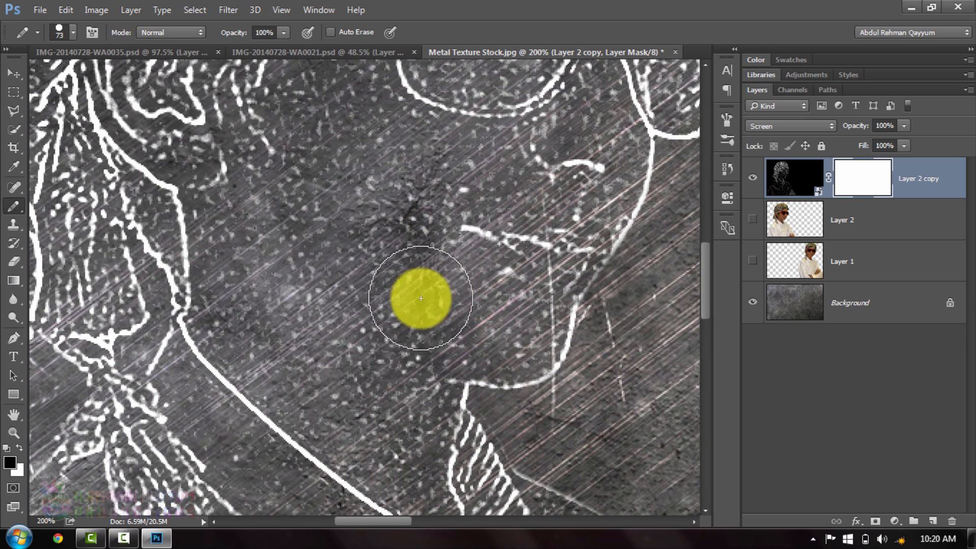
mouse_move(311, 225)
mouse_down()
mouse_move(331, 343)
mouse_move(396, 241)
mouse_move(394, 213)
mouse_move(351, 171)
mouse_move(353, 243)
mouse_move(351, 200)
mouse_move(334, 223)
mouse_move(261, 255)
mouse_move(273, 300)
mouse_move(249, 308)
mouse_move(281, 318)
mouse_move(366, 406)
mouse_move(335, 395)
mouse_move(295, 356)
mouse_up()
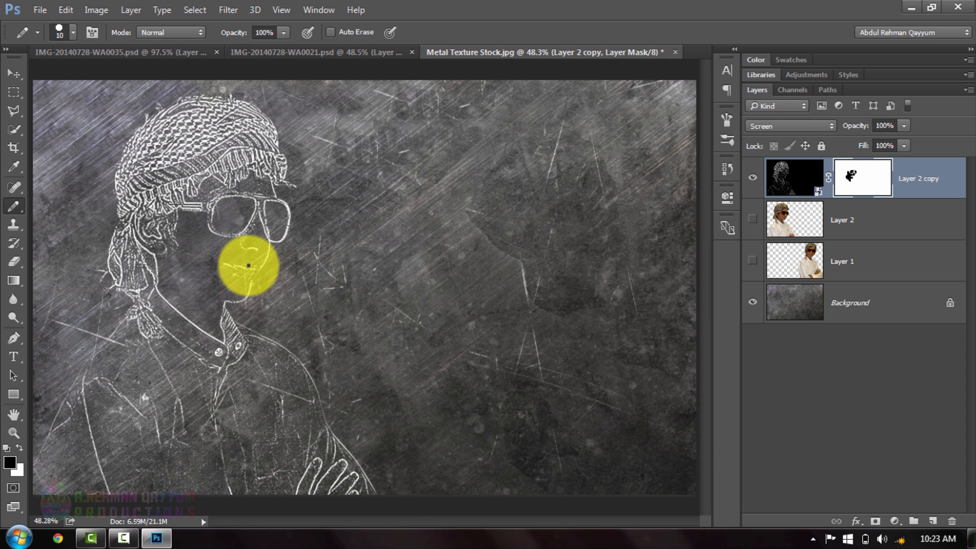
drag(367, 313, 407, 331)
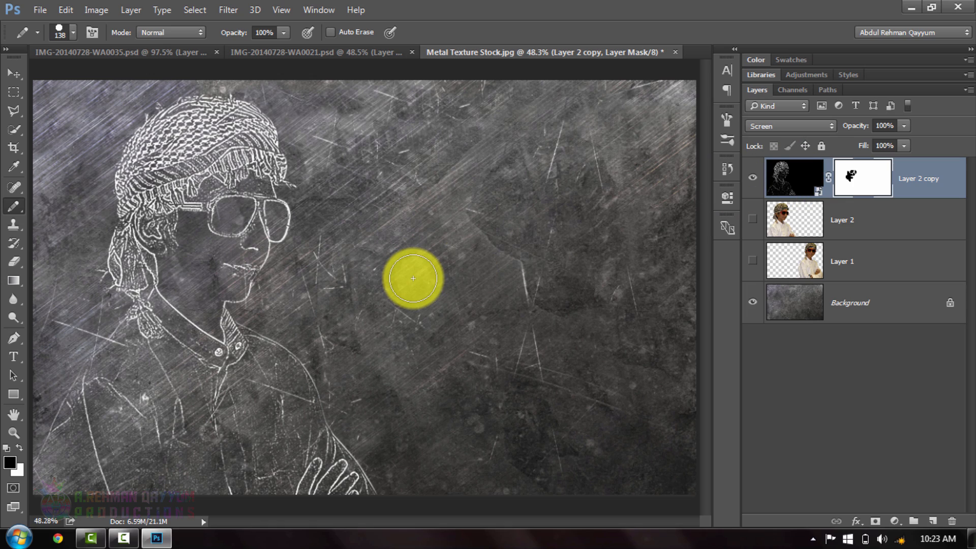
scroll(413, 278, up, 3)
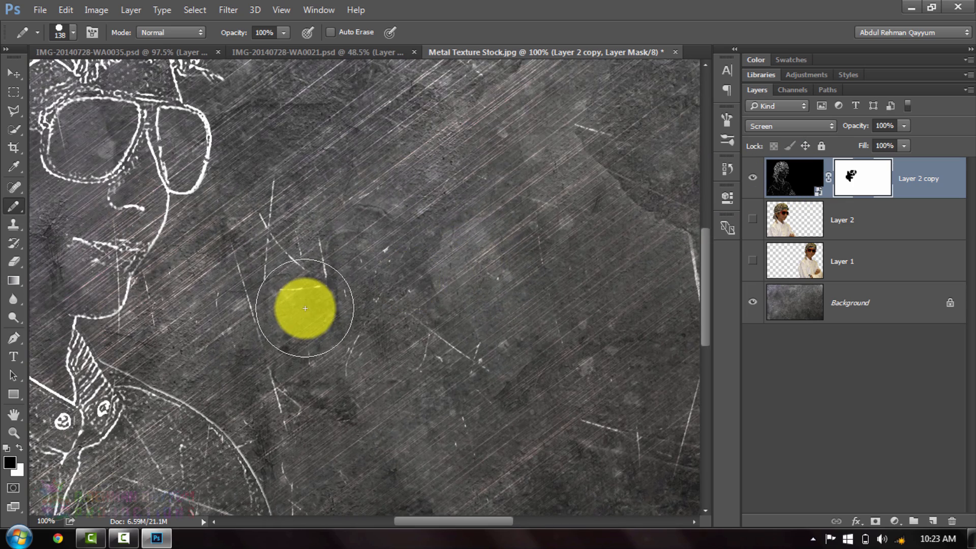
mouse_move(302, 306)
mouse_down()
mouse_move(530, 217)
mouse_move(514, 159)
mouse_move(536, 268)
mouse_move(475, 253)
mouse_up()
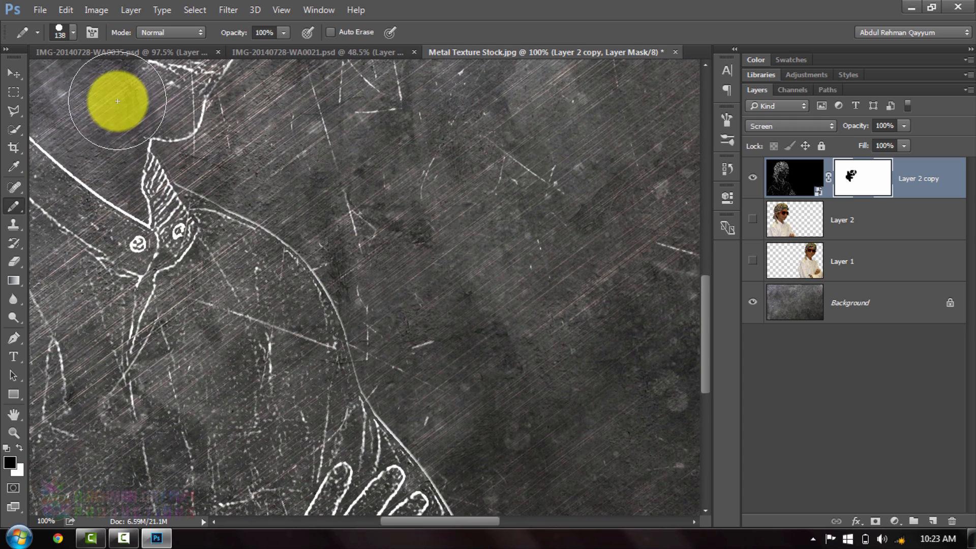
Step: Open the contents of the Layer 2 copy Smart Object for editing
click(23, 74)
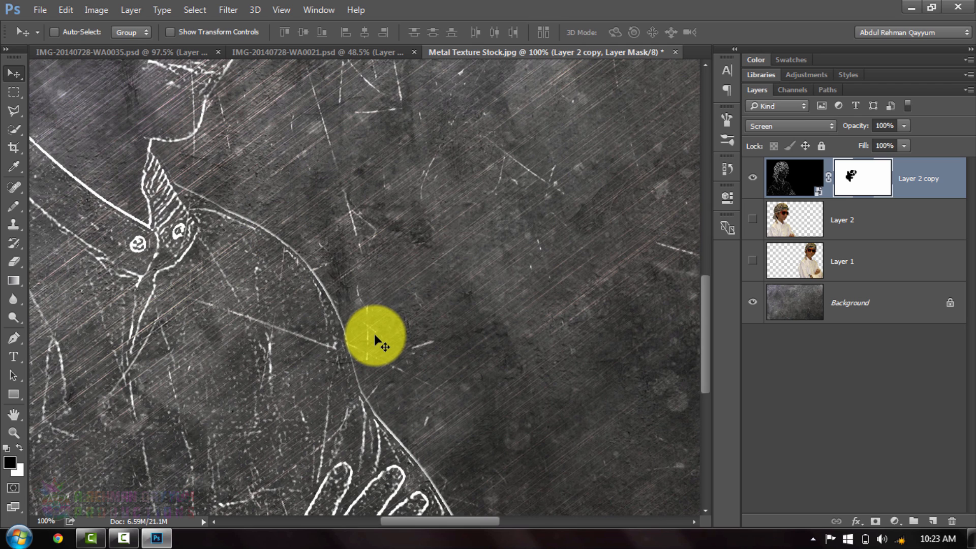
click(802, 181)
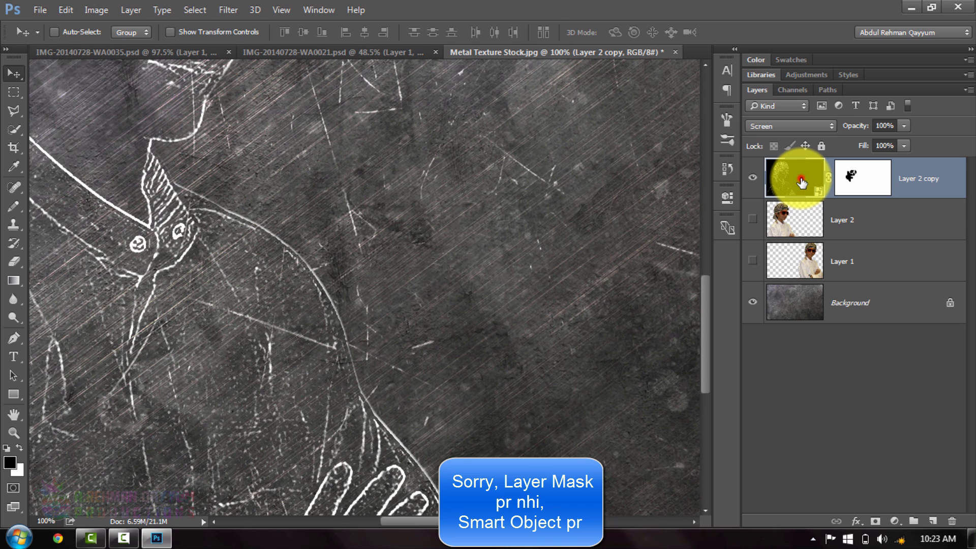
double_click(803, 181)
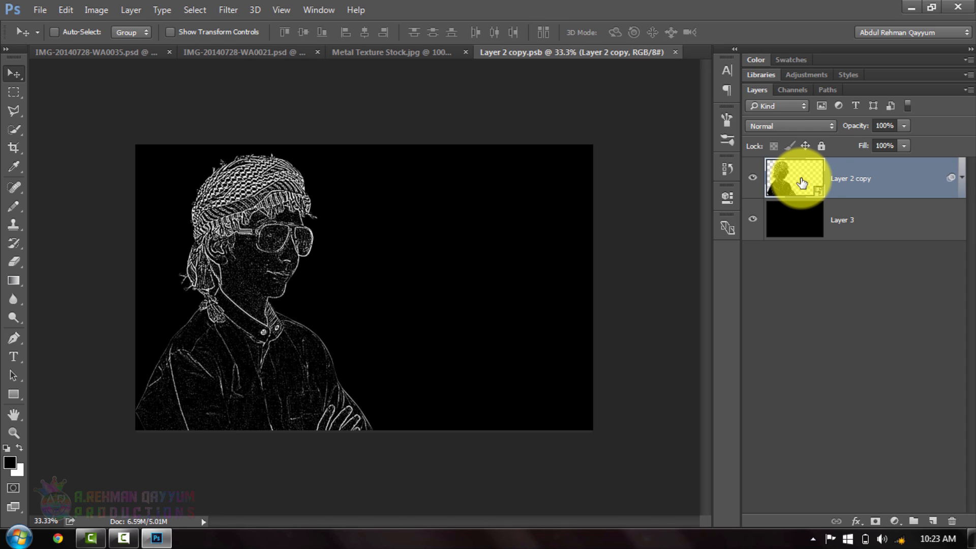
Step: Give the inner Layer 2 copy a white Stroke layer style, 2 px, Inside, with Dissolve blend mode, 60% opacity and Color fill type
double_click(888, 181)
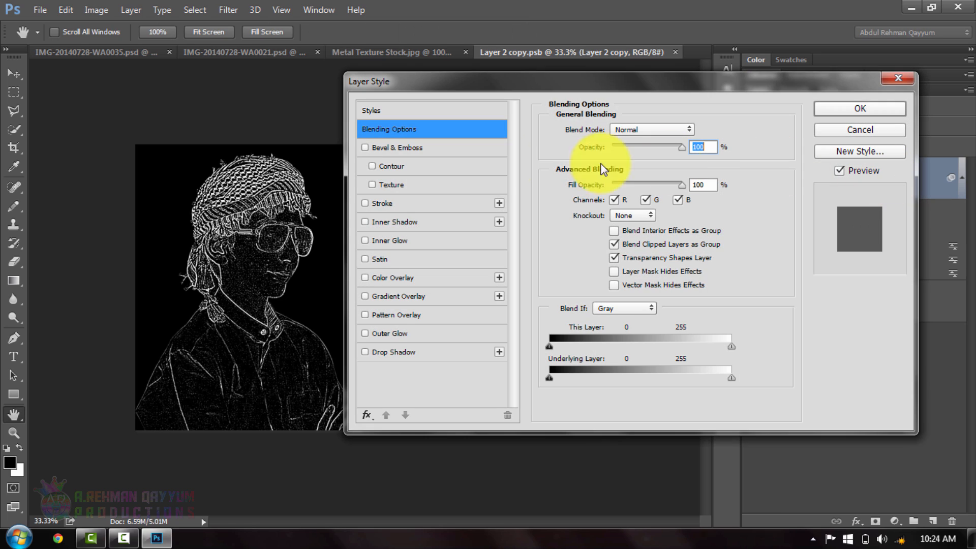
click(406, 204)
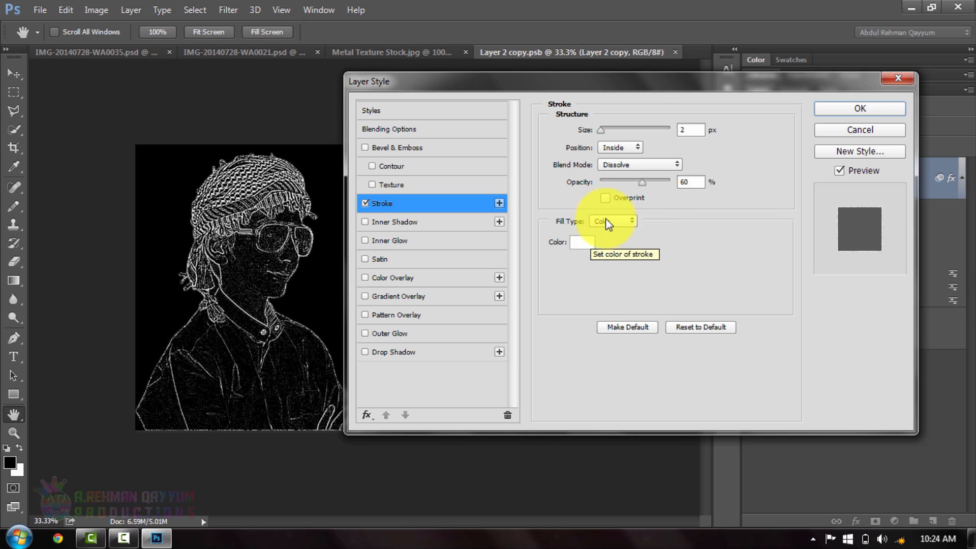
click(630, 221)
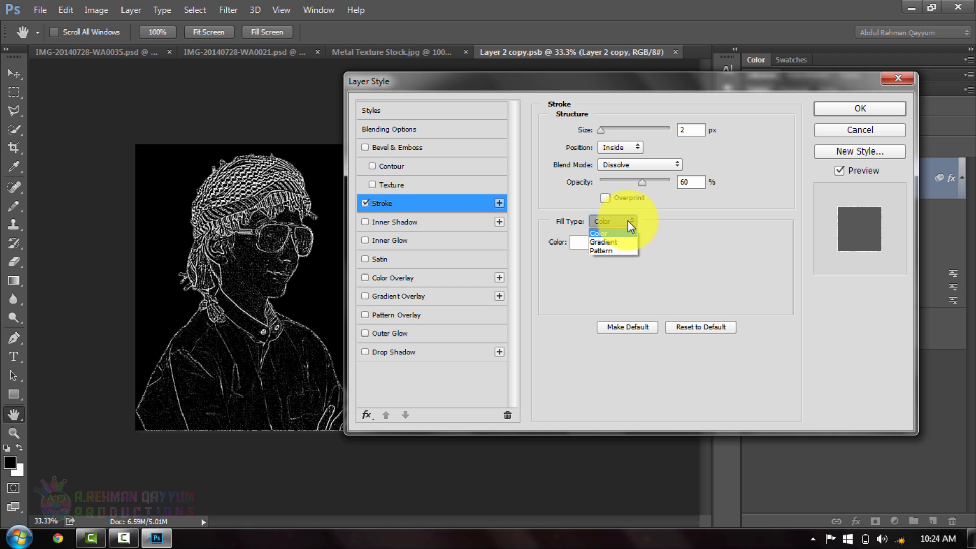
click(693, 227)
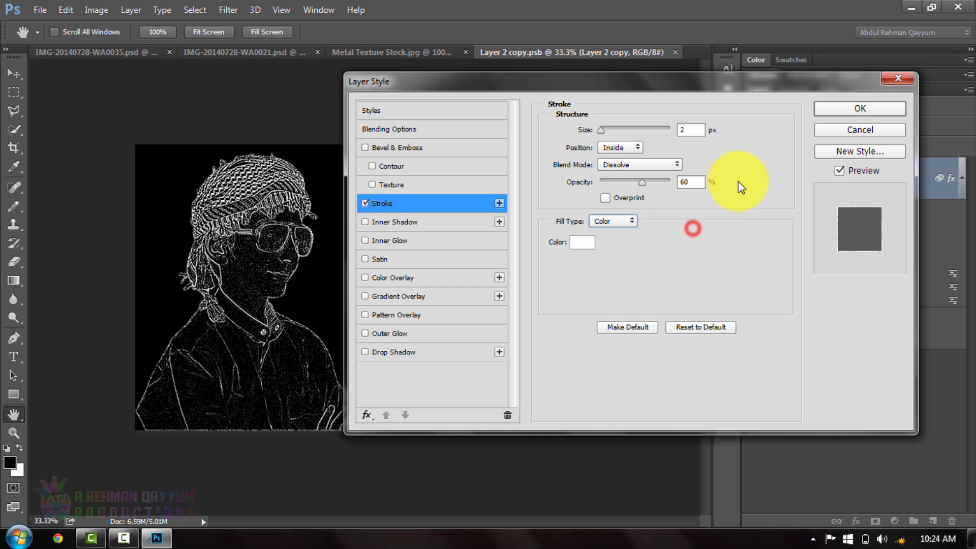
click(836, 113)
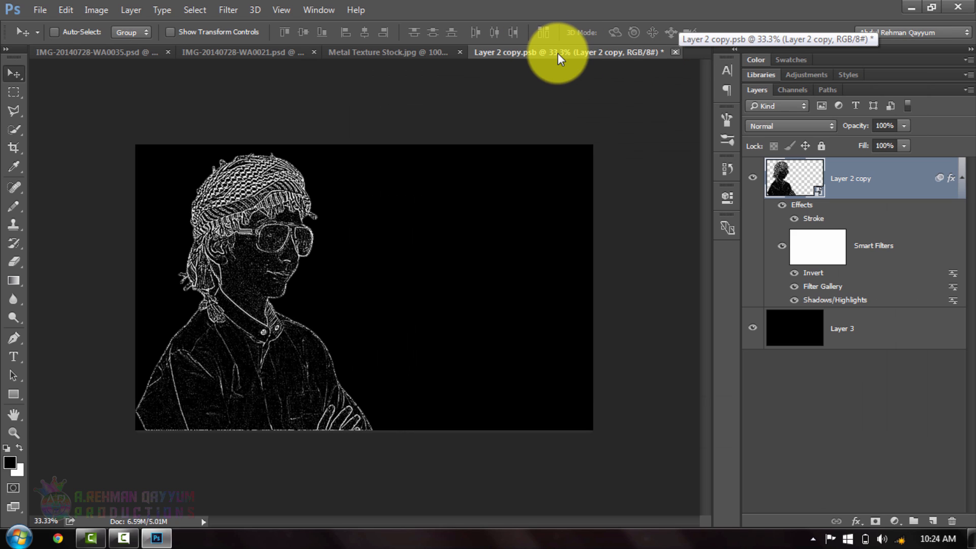
Step: Close the Layer 2 copy Smart Object document, saving its changes back into the metal texture composition
click(675, 52)
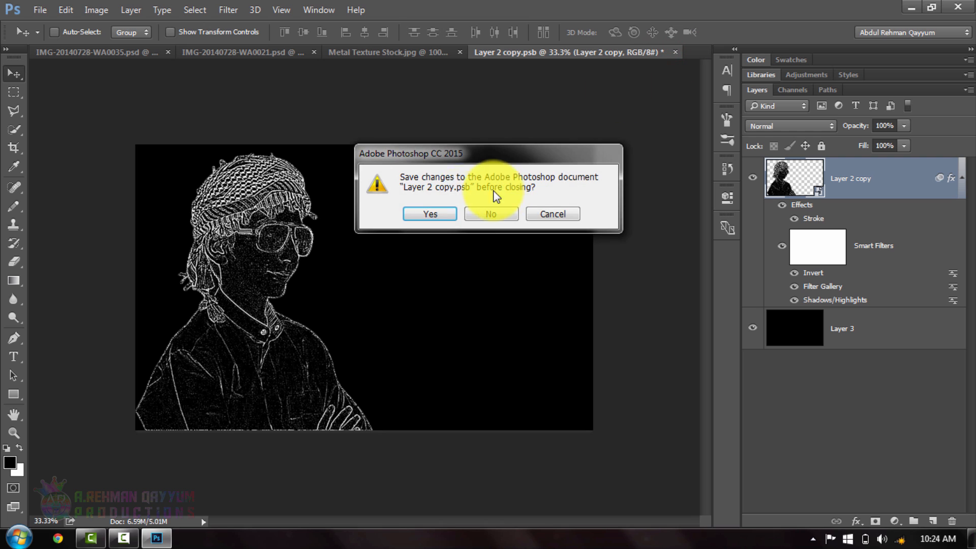
click(429, 216)
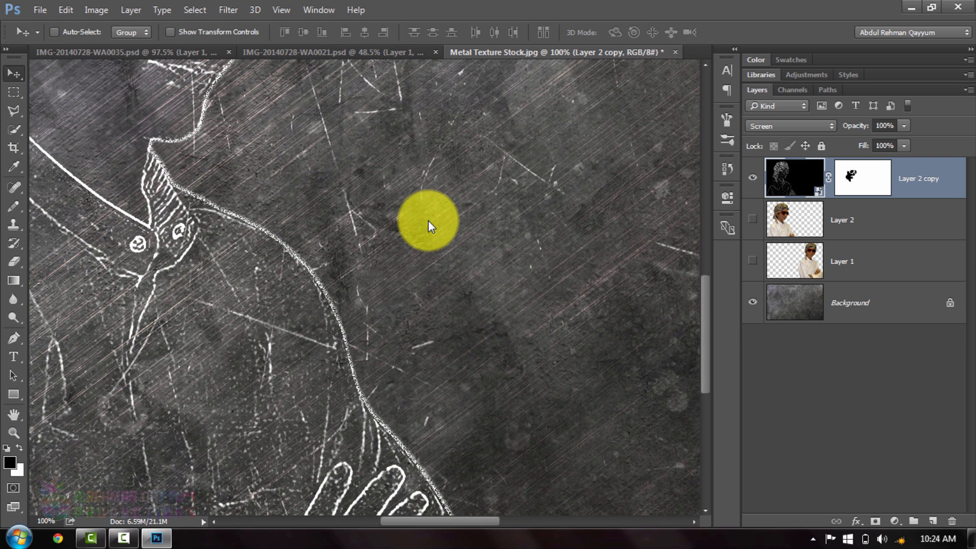
key(ctrl+0)
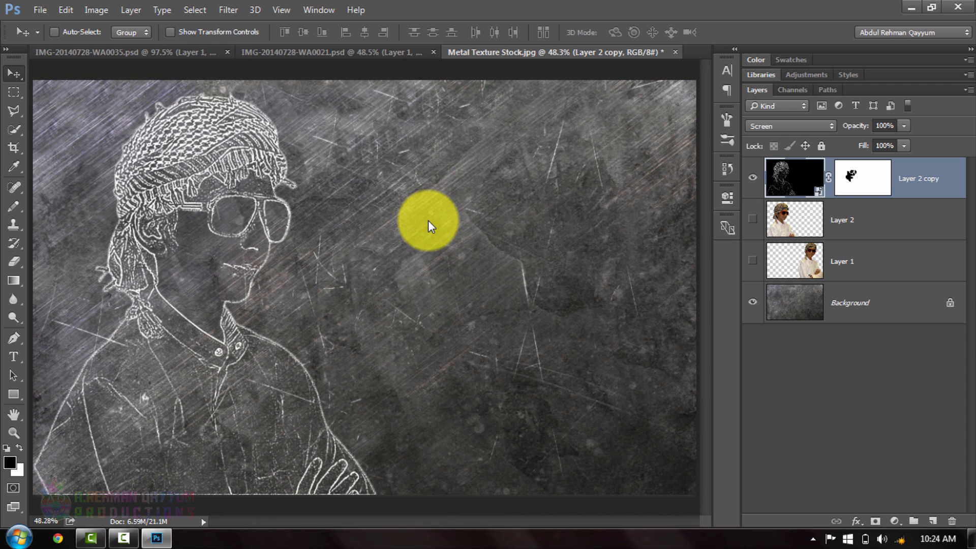
Step: Show Layer 2, move it above Layer 2 copy and add a layer mask to it
click(753, 220)
drag(802, 220, 794, 170)
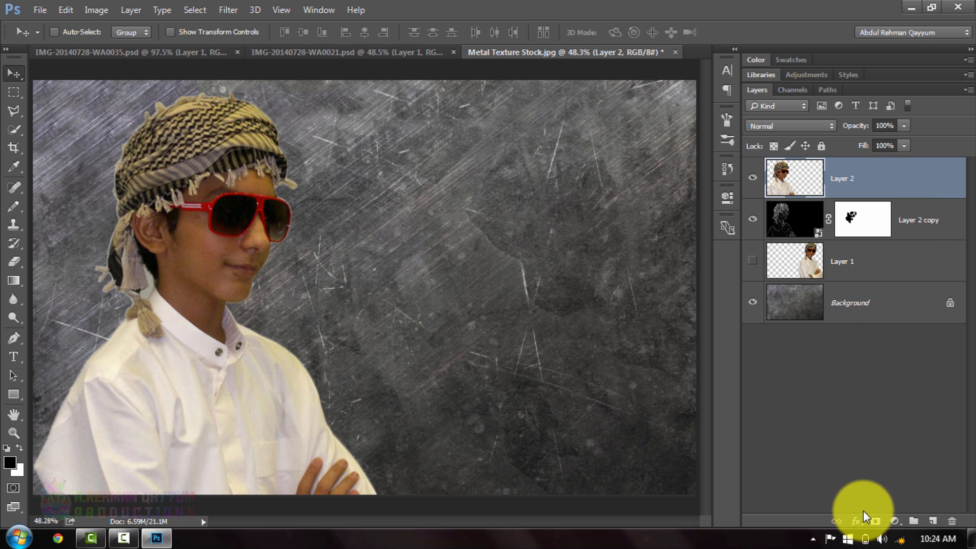
click(875, 521)
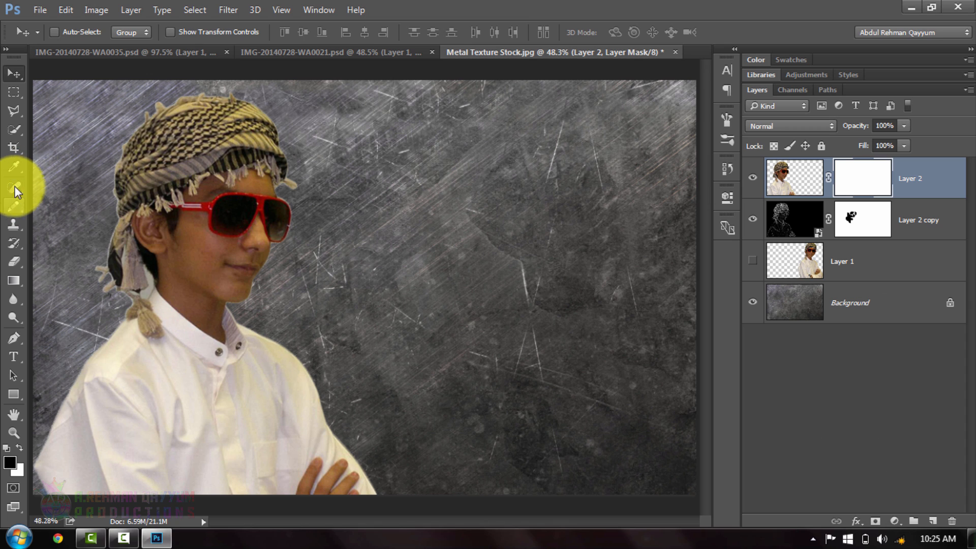
Step: Select the left half of the left portrait with the Rectangular Marquee Tool and fill it with black on Layer 2's mask
click(11, 92)
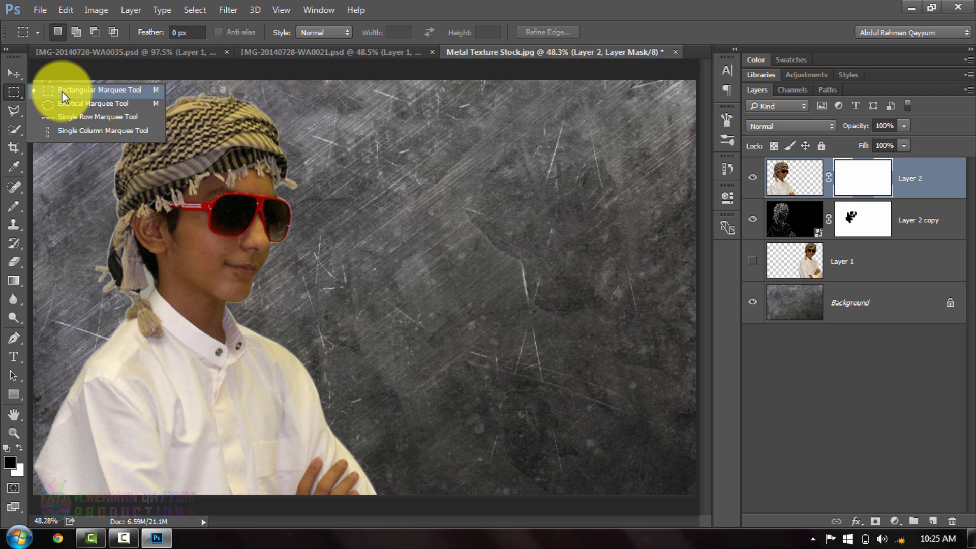
click(62, 93)
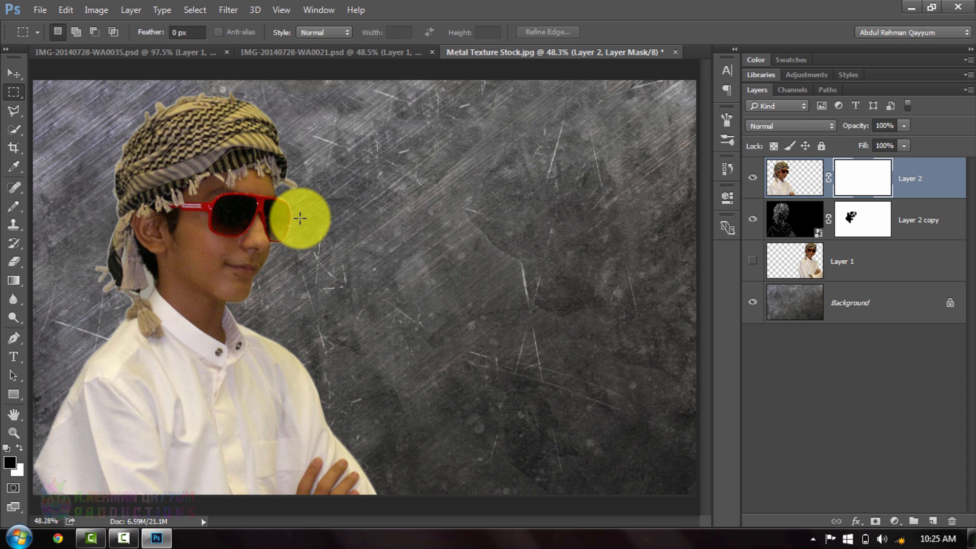
scroll(300, 218, down, 1)
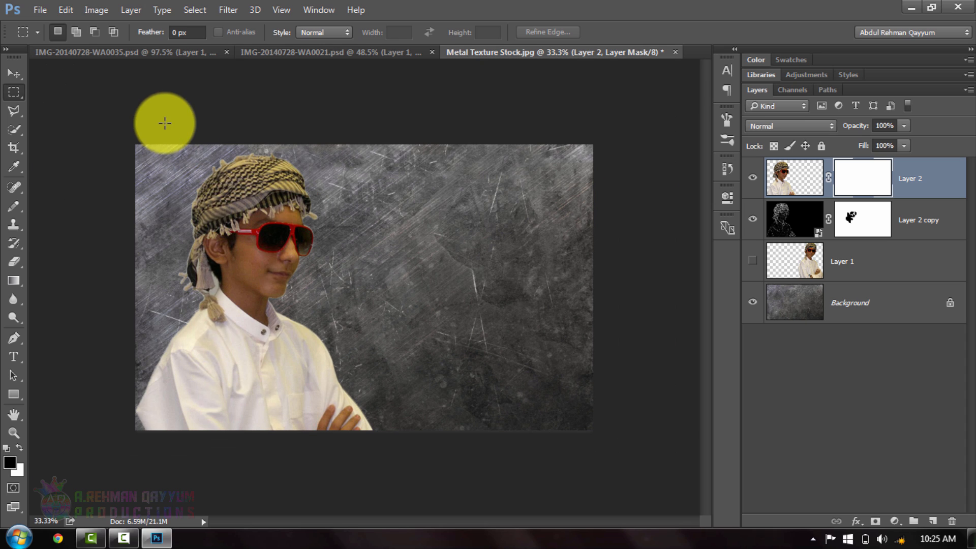
drag(104, 102, 255, 465)
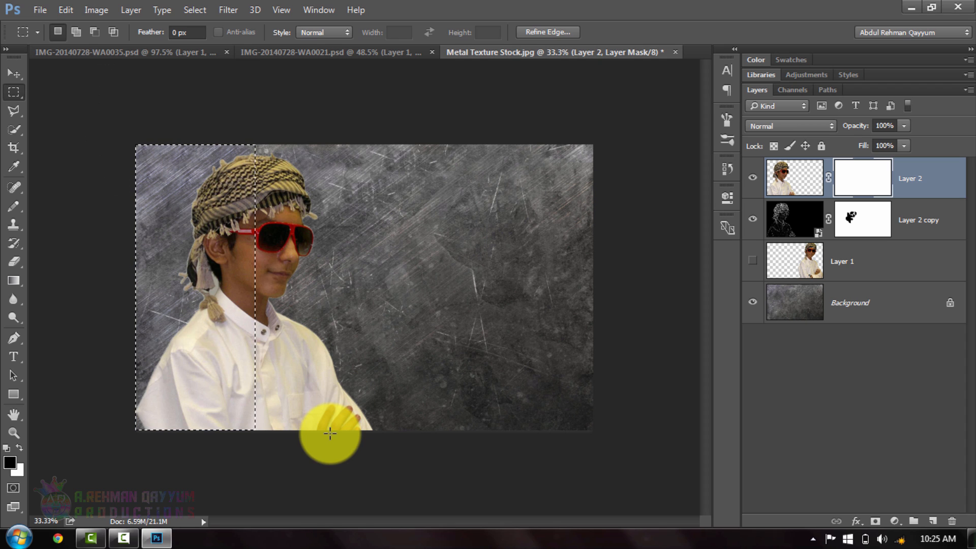
key(alt+BackSpace)
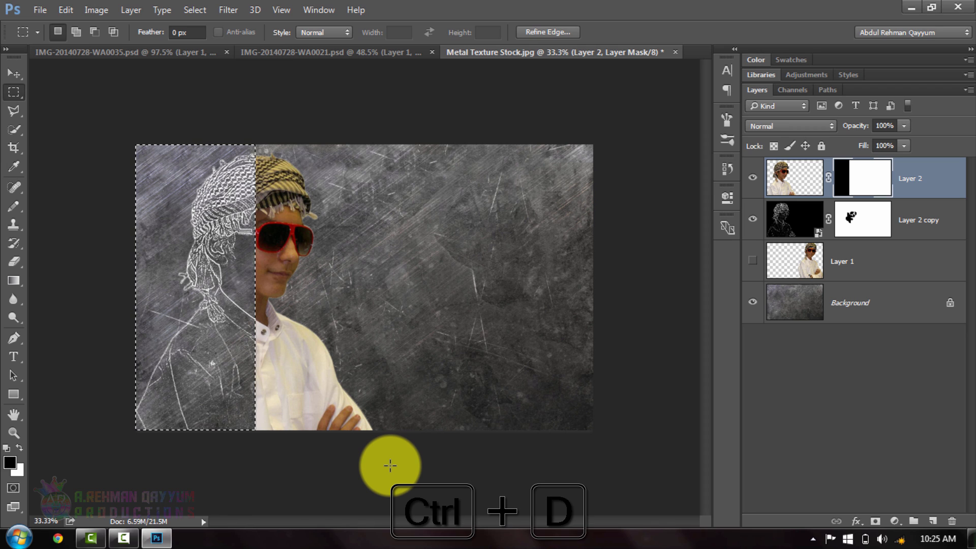
key(ctrl+d)
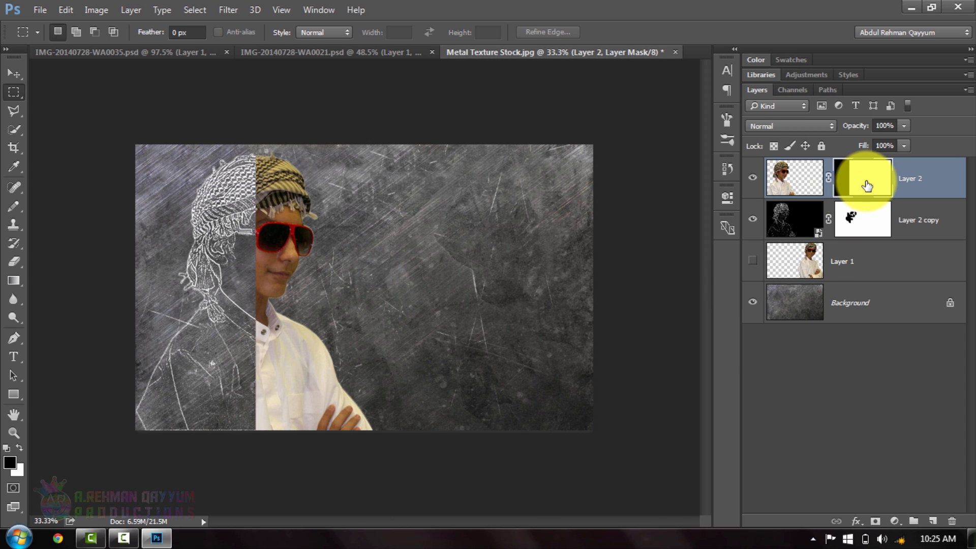
key(ctrl+i)
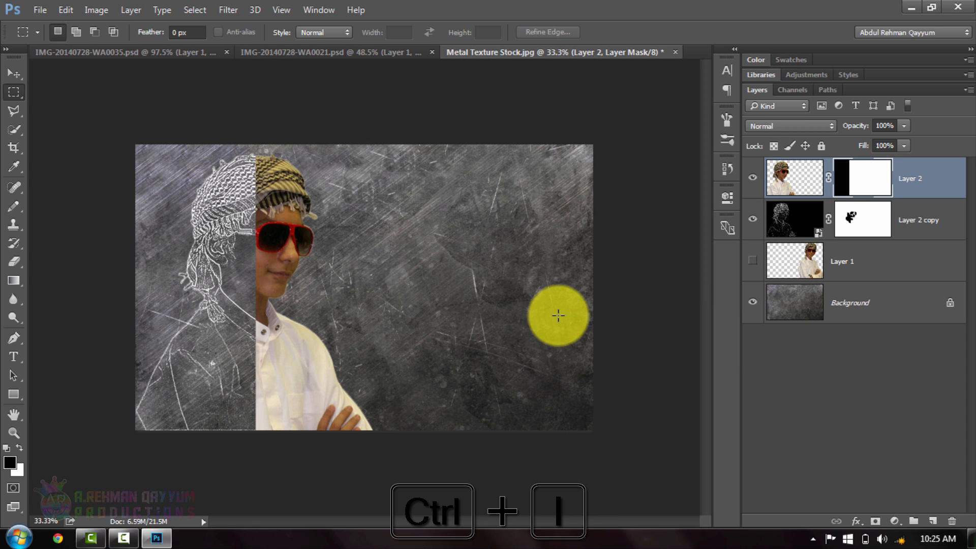
key(ctrl+i)
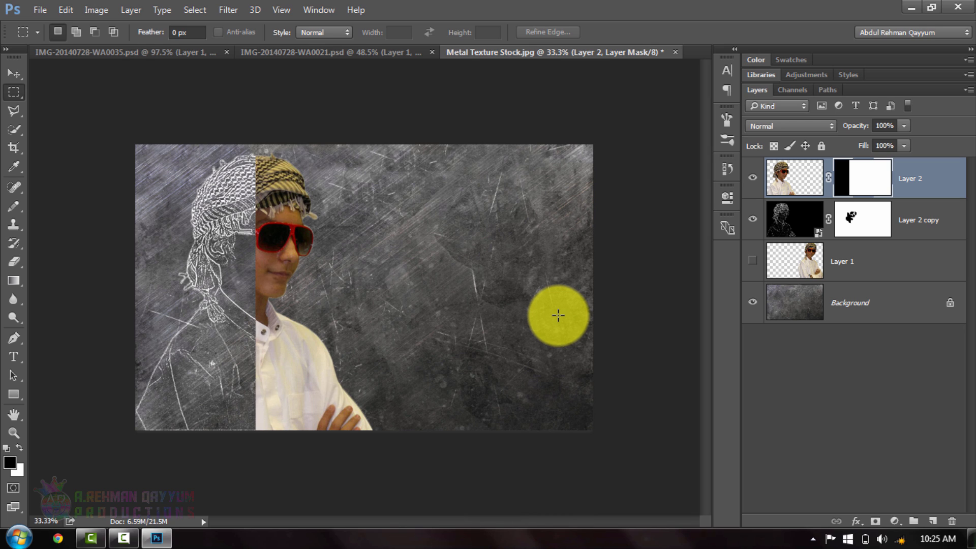
Step: Switch to the Brush Tool for Layer 2's mask and set its flow to 30%
click(19, 134)
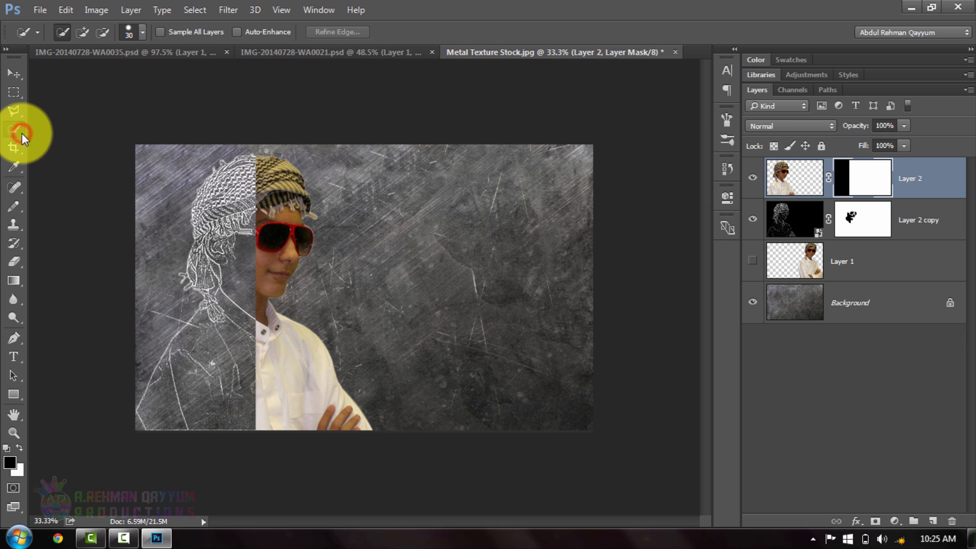
click(18, 203)
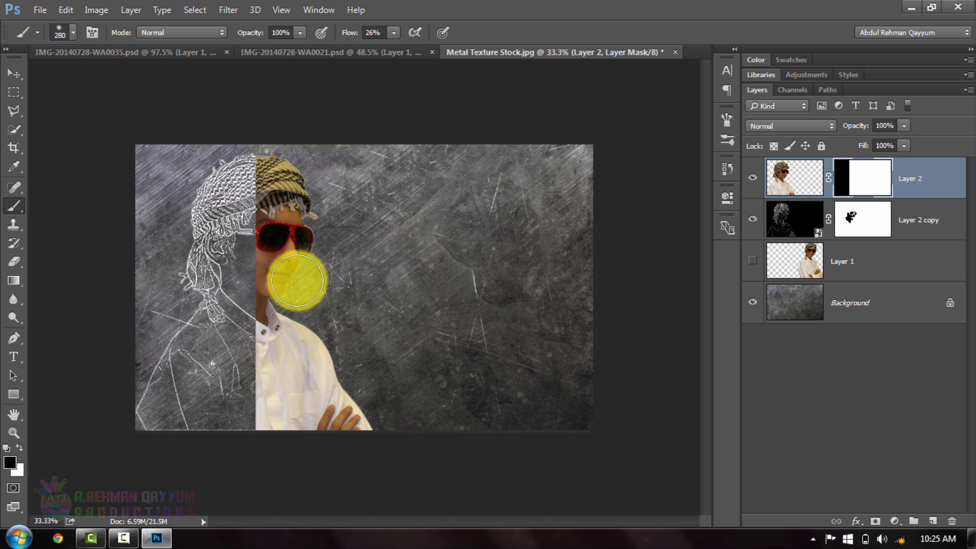
key(ctrl+0)
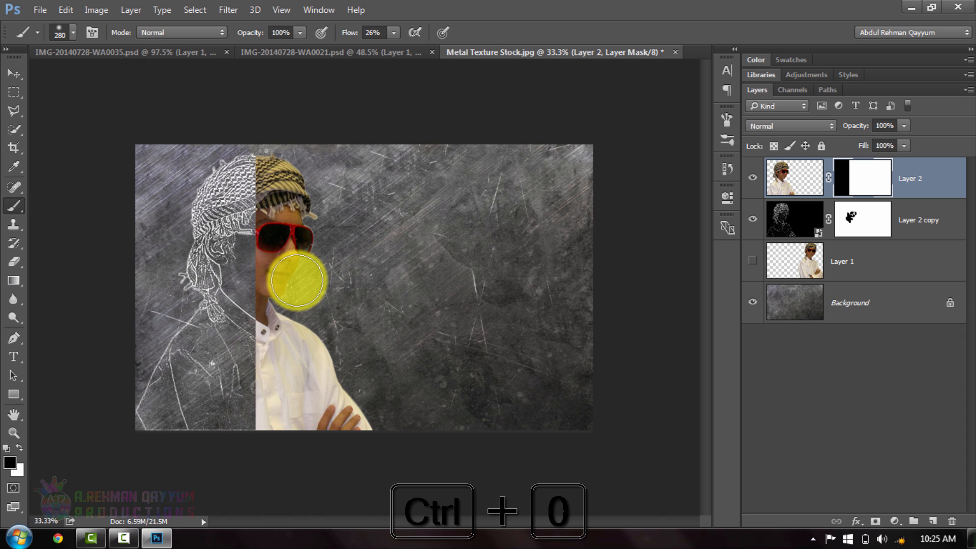
key(ctrl+0)
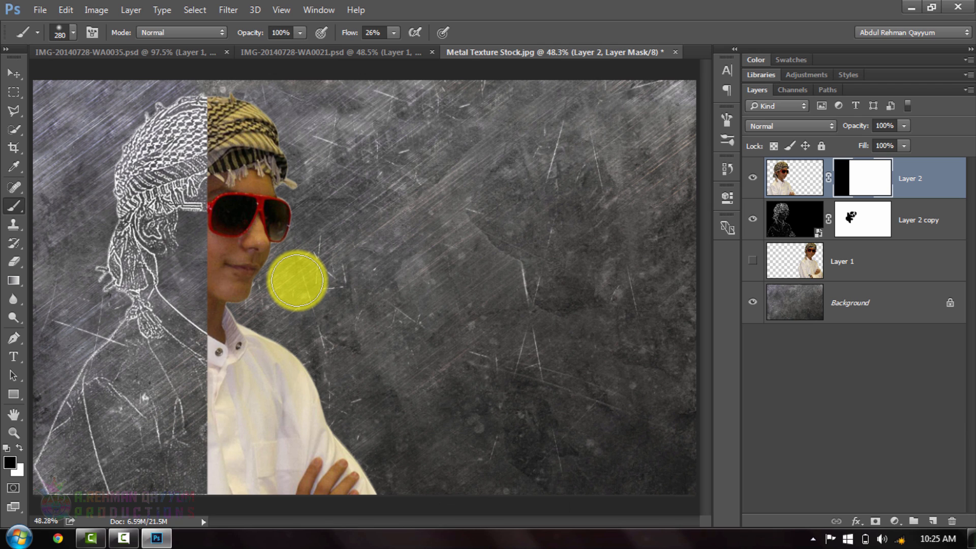
click(351, 34)
drag(351, 34, 343, 34)
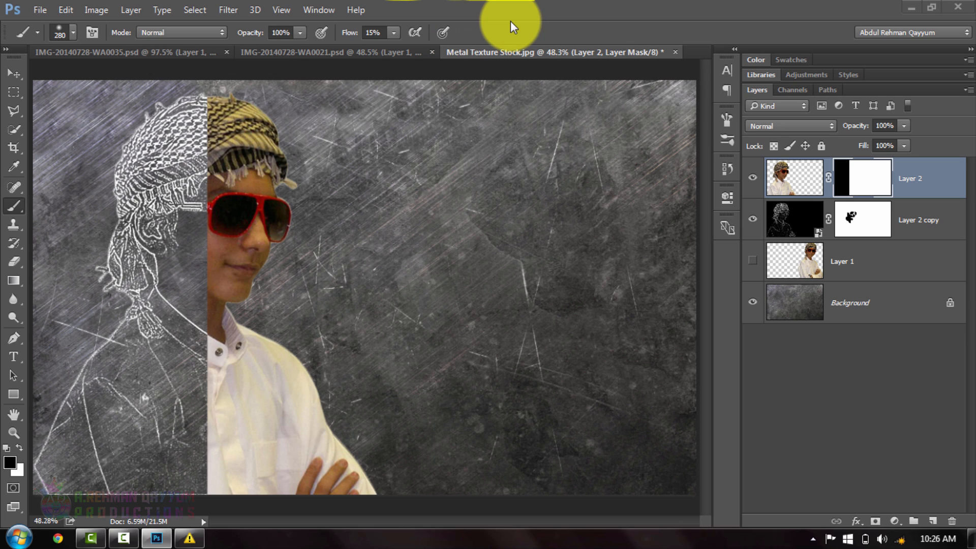
key(shift+7)
key(shift+7)
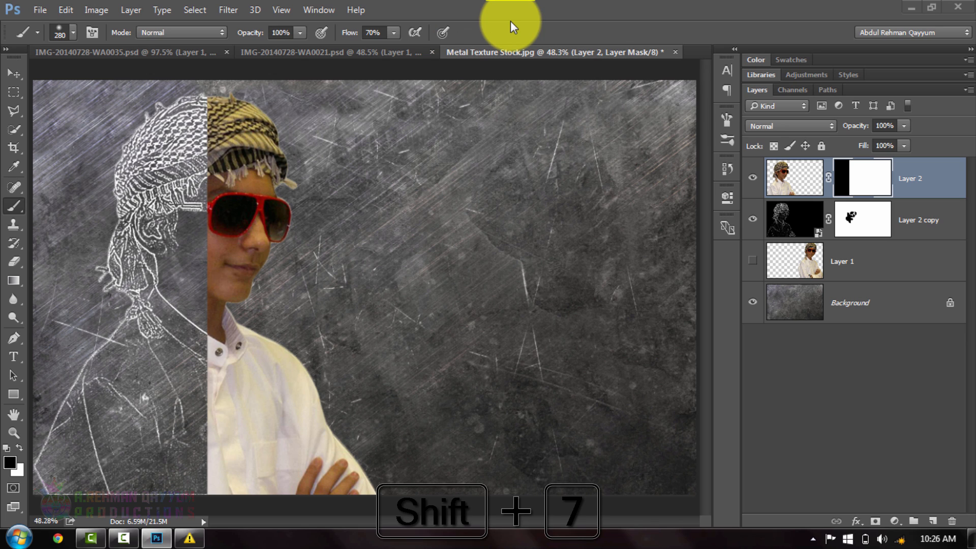
key(shift+4)
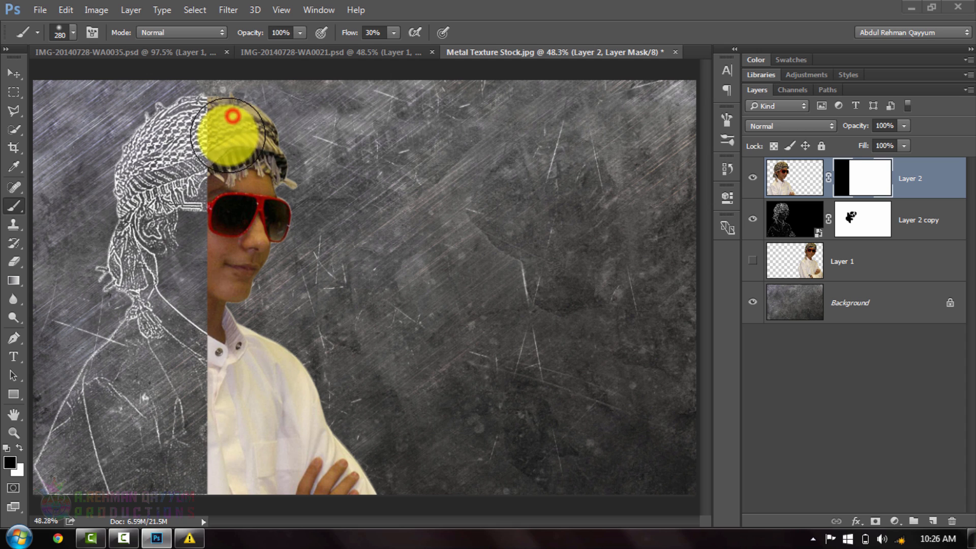
Step: Brush black and white along the hard vertical edge of Layer 2's mask to blend the photo softly into the sketch
click(223, 151)
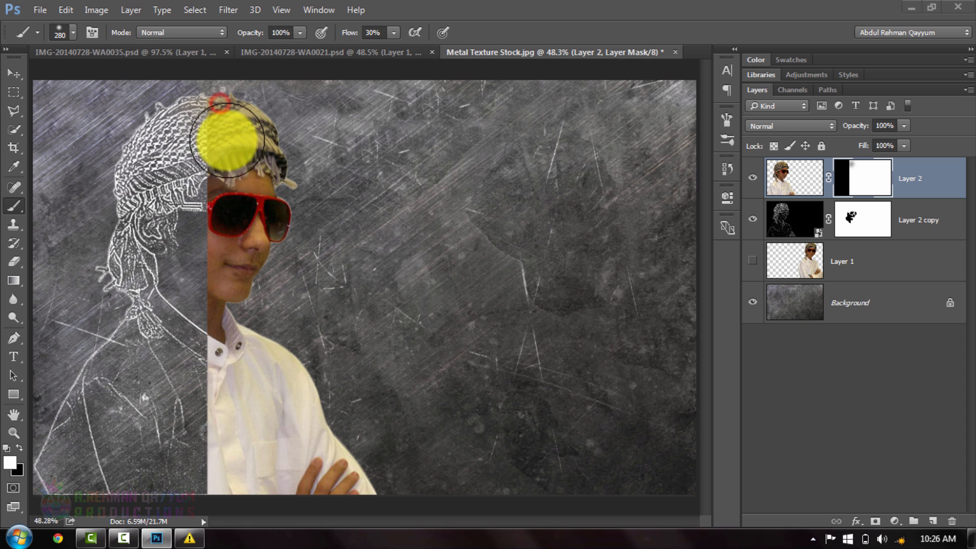
drag(233, 135, 235, 166)
click(228, 250)
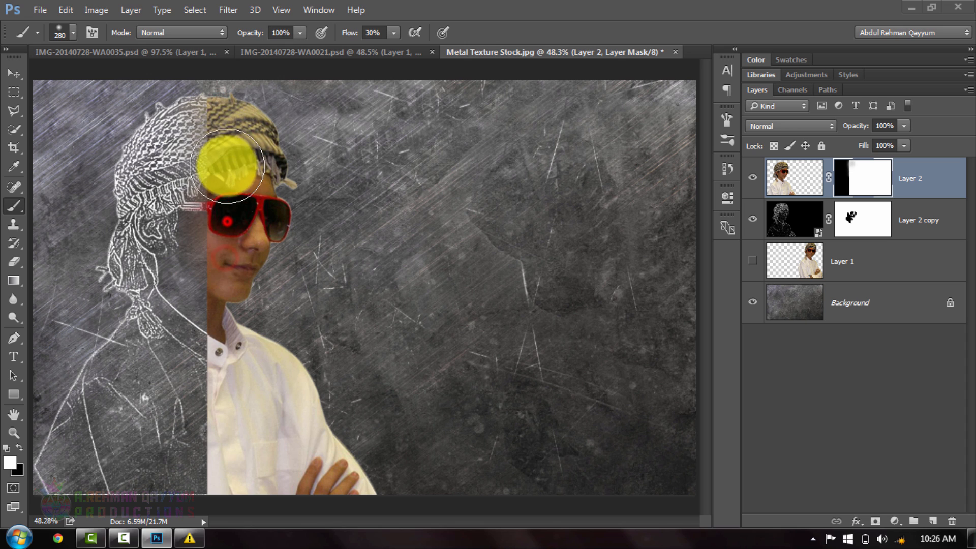
click(226, 164)
mouse_move(227, 240)
mouse_down()
mouse_move(221, 448)
mouse_move(240, 268)
mouse_move(220, 395)
mouse_move(240, 330)
mouse_move(227, 470)
mouse_move(237, 389)
mouse_move(237, 493)
mouse_move(237, 445)
mouse_move(225, 486)
mouse_move(219, 413)
mouse_move(237, 374)
mouse_move(242, 288)
mouse_move(225, 176)
mouse_move(238, 320)
mouse_move(223, 266)
mouse_move(253, 281)
mouse_move(234, 92)
mouse_move(241, 168)
mouse_move(235, 106)
mouse_move(296, 289)
mouse_move(200, 456)
mouse_move(160, 448)
mouse_move(155, 419)
mouse_move(211, 478)
mouse_move(302, 508)
mouse_move(224, 464)
mouse_up()
key(x)
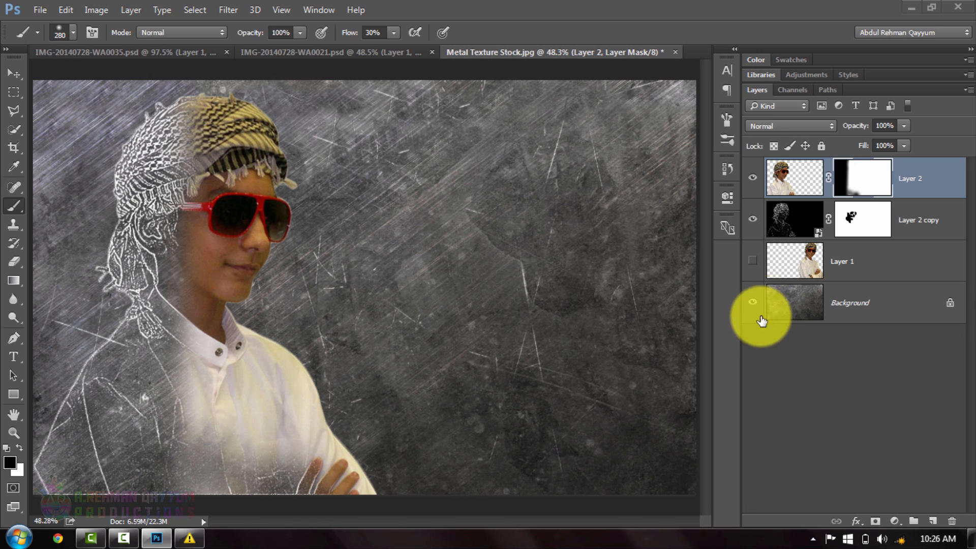
Step: Show Layer 1 and move it to the top of the layer stack
click(753, 261)
drag(797, 266, 800, 159)
click(539, 316)
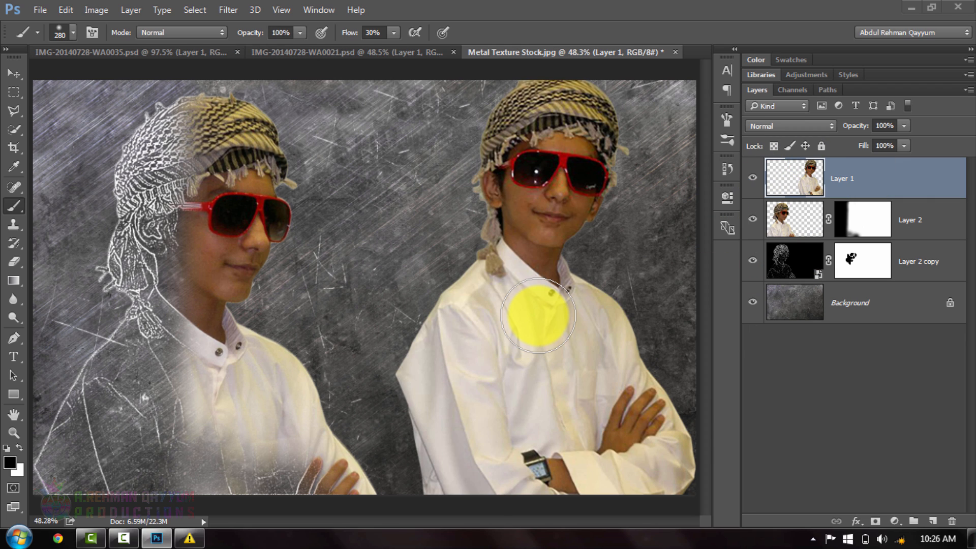
Step: Duplicate Layer 1 and convert the duplicate to a Smart Object
key(ctrl+j)
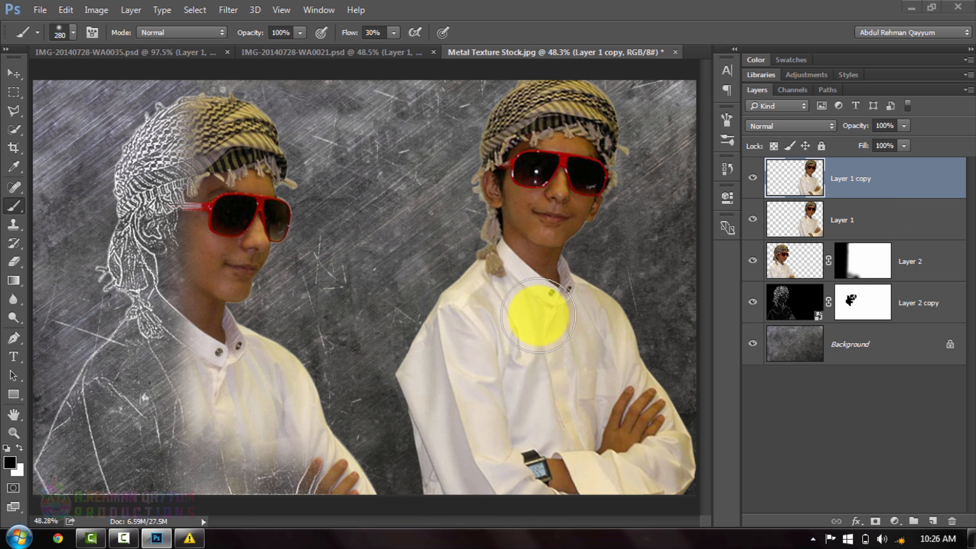
click(966, 90)
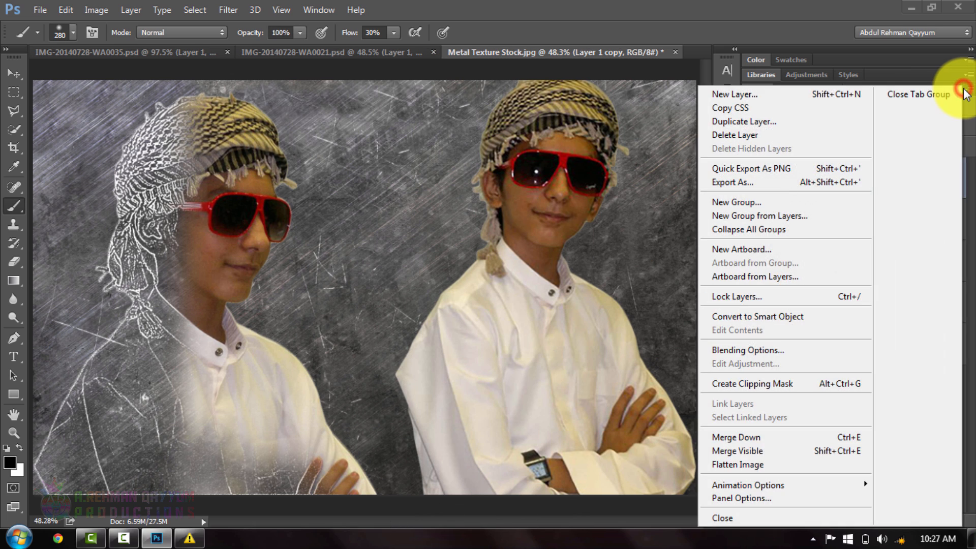
click(781, 311)
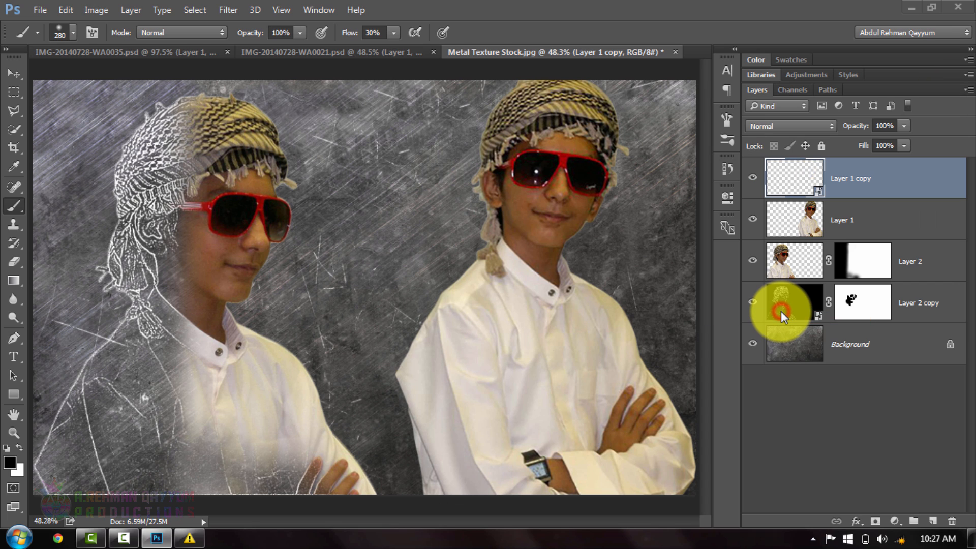
Step: Apply the Shadows/Highlights adjustment to Layer 1 copy as a smart filter
click(92, 11)
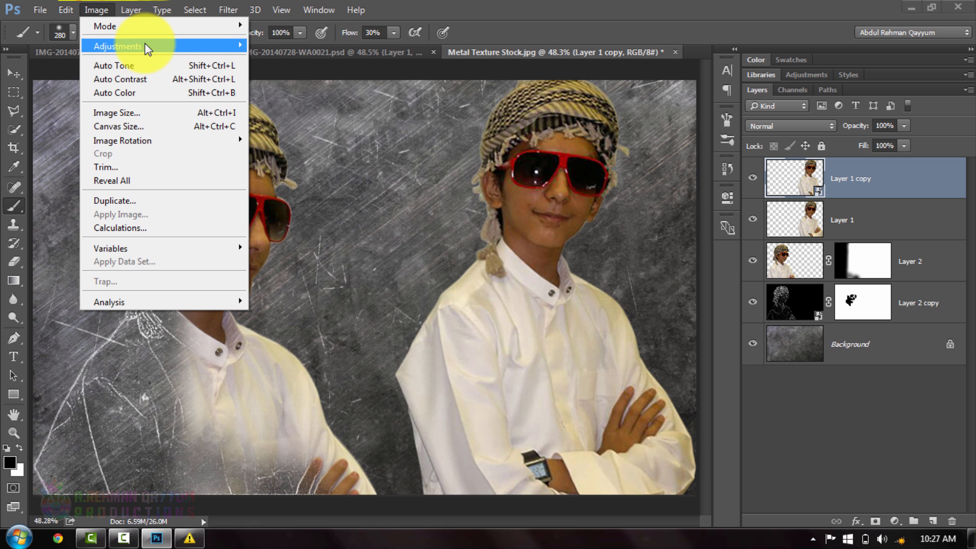
mouse_move(144, 43)
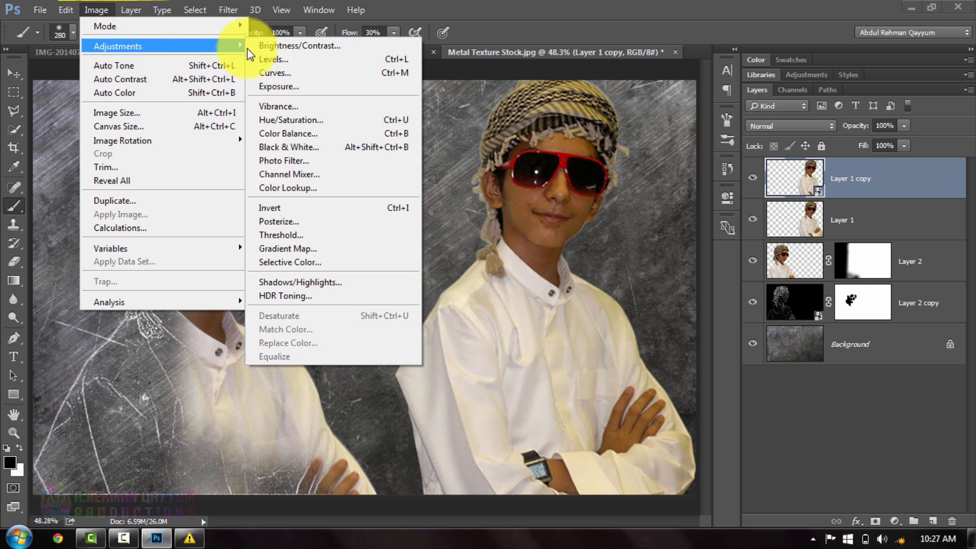
click(315, 283)
click(591, 164)
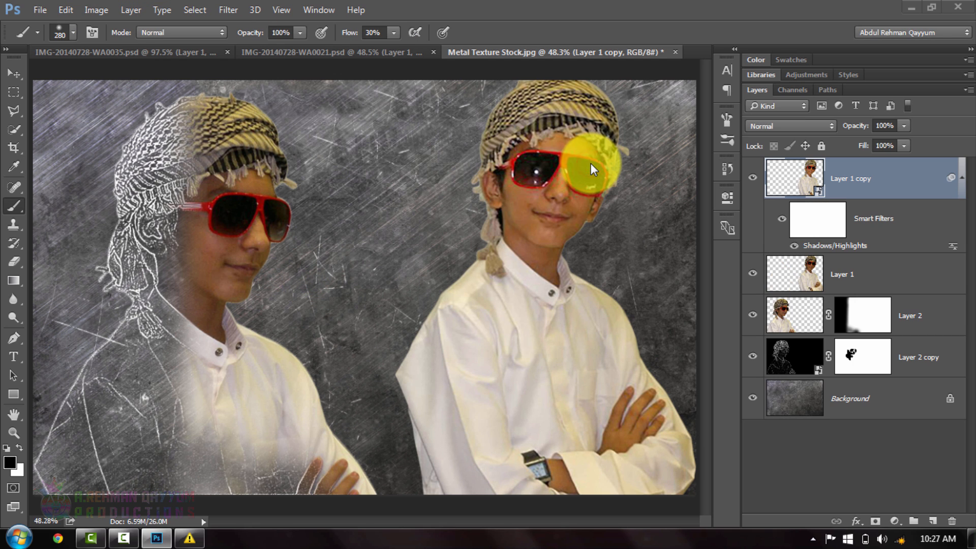
Step: Apply the Filter Gallery's Photocopy filter with Detail 2 and Darkness 50 to Layer 1 copy and invert its colours
click(231, 10)
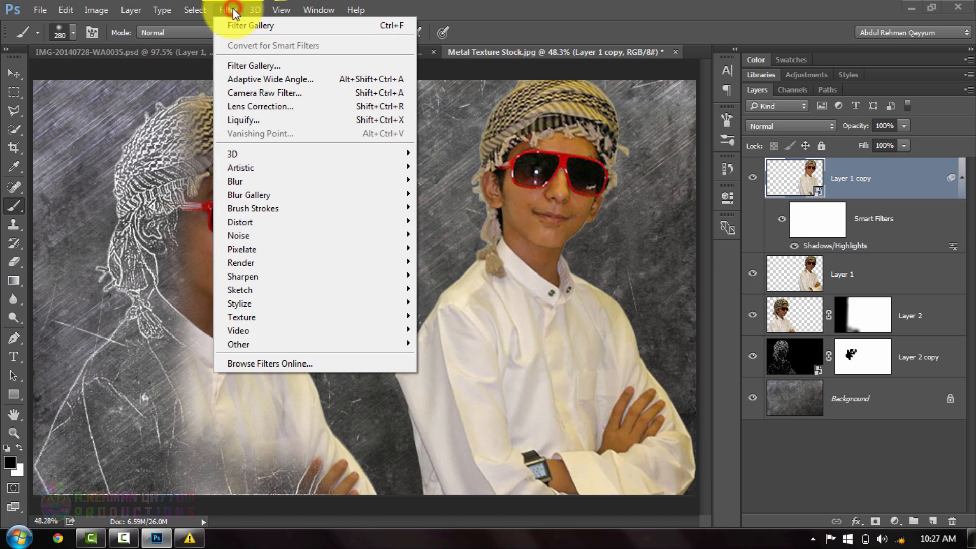
click(267, 65)
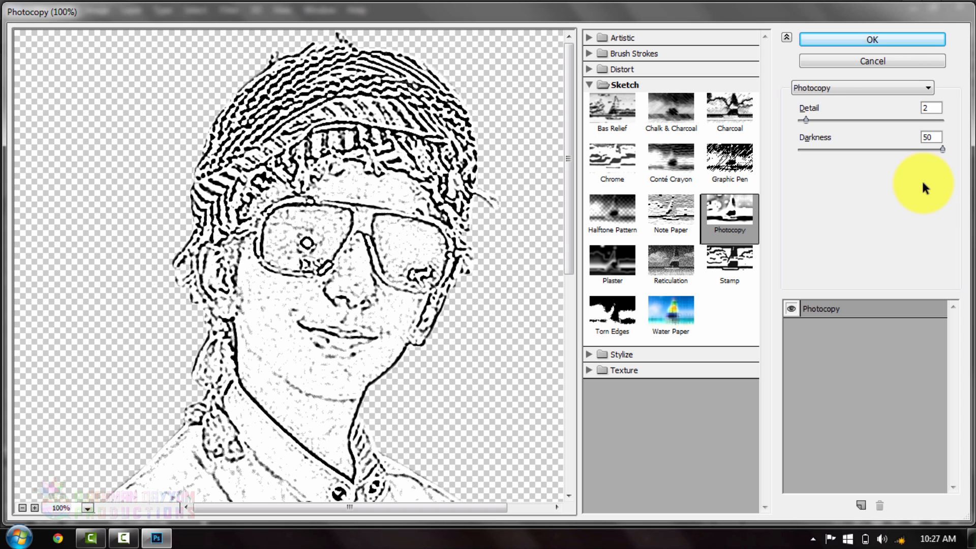
click(879, 36)
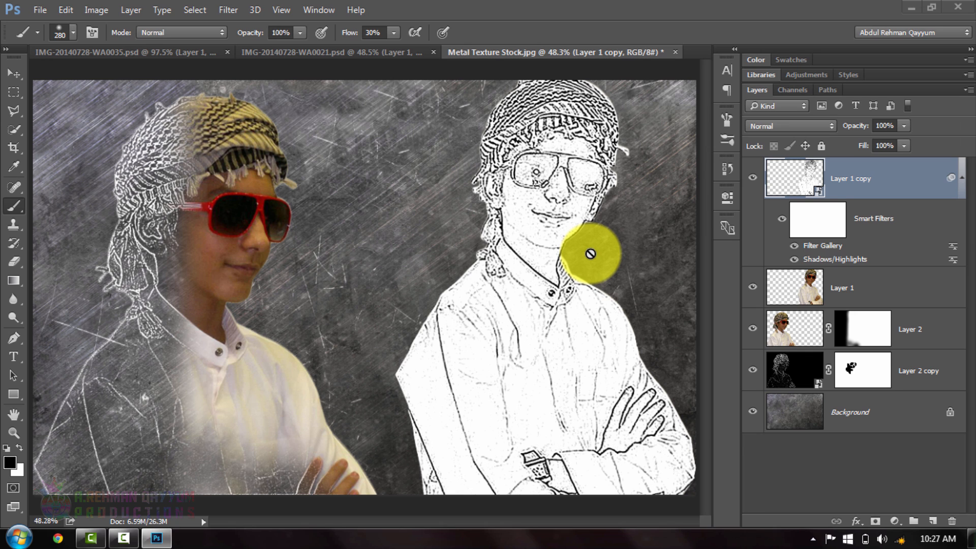
key(ctrl+i)
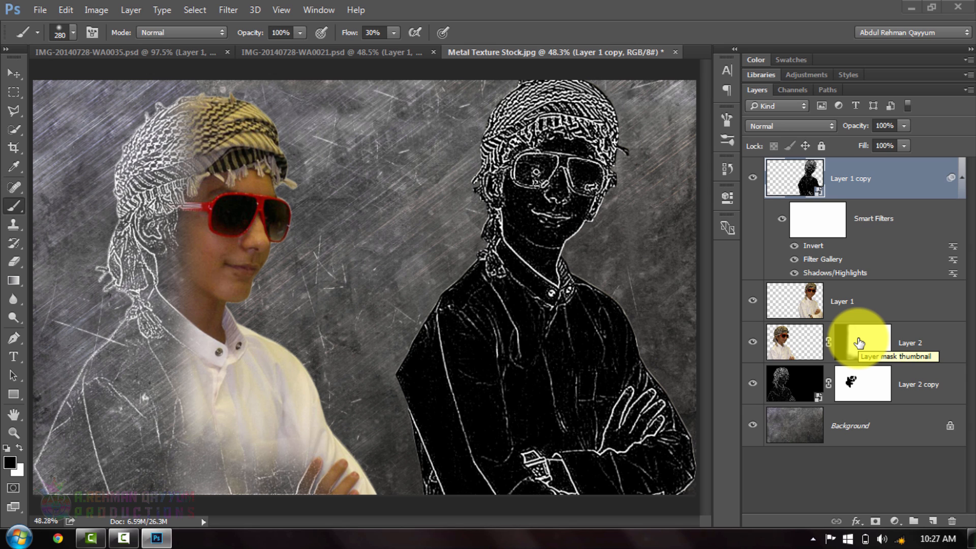
key(ctrl)
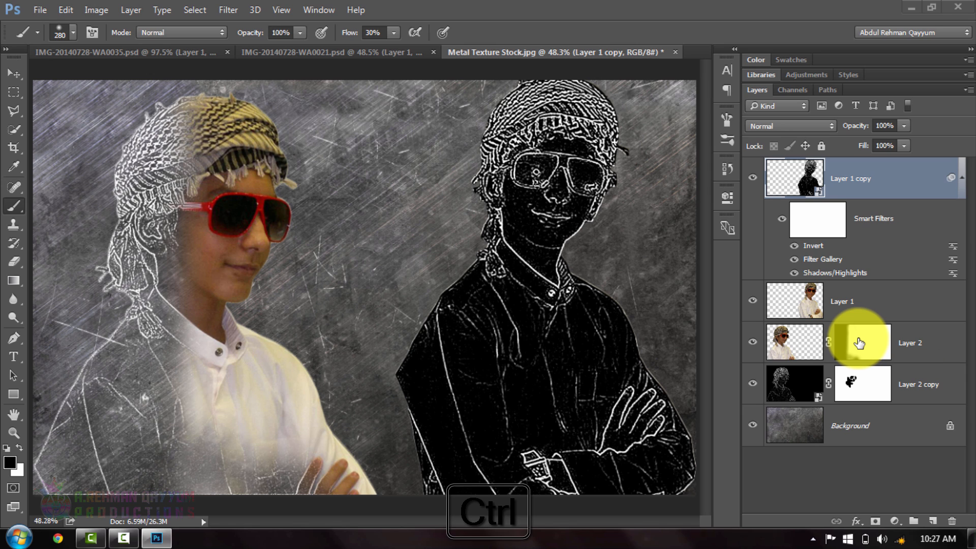
Step: Add a black-filled layer beneath Layer 1 copy and combine the two layers into one Smart Object
ctrl+click(934, 520)
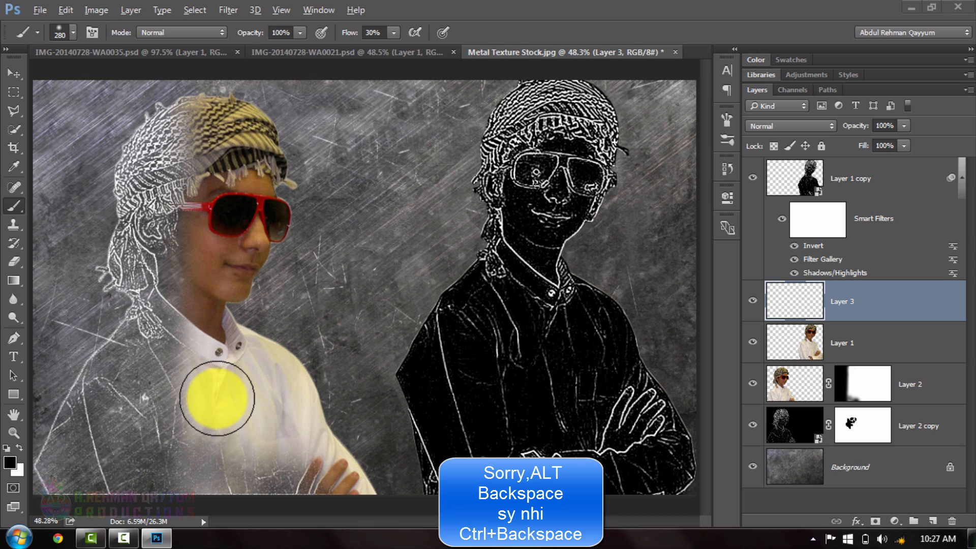
key(alt+BackSpace)
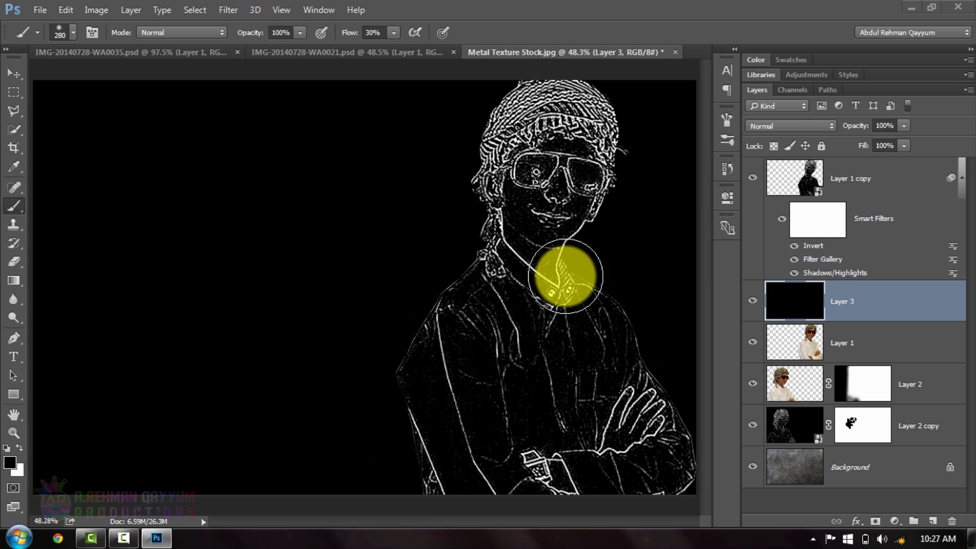
shift+click(814, 183)
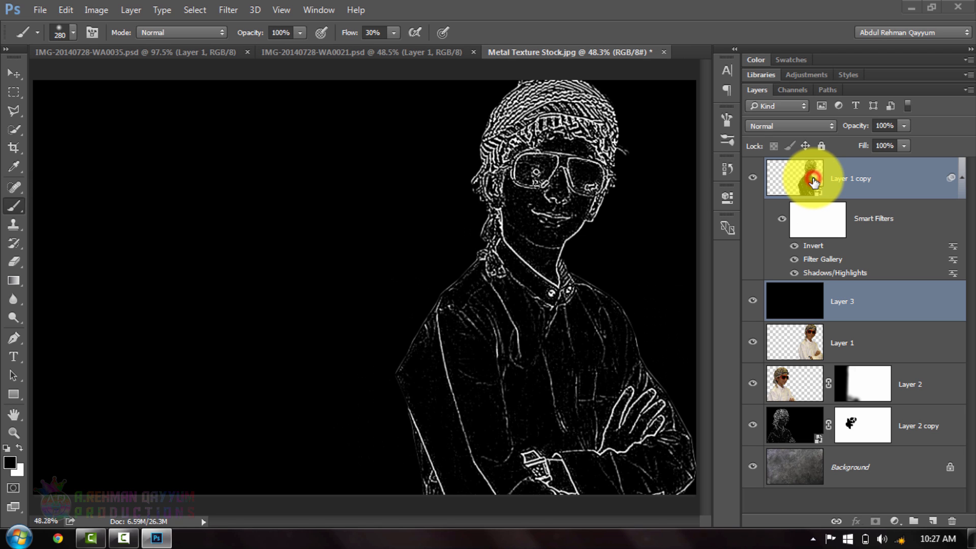
click(965, 95)
click(774, 316)
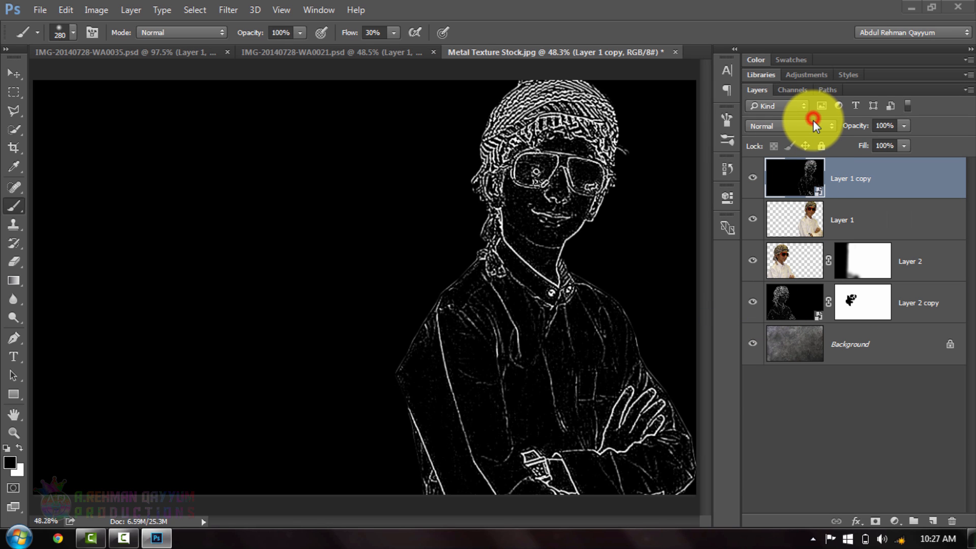
Step: Set the blending mode of the combined Layer 1 copy to Screen
click(813, 120)
click(771, 226)
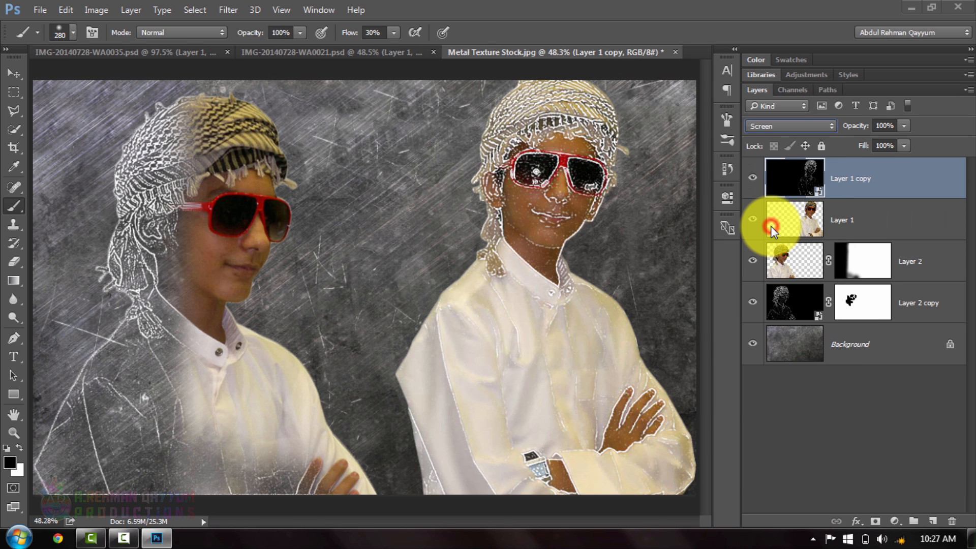
Step: Move Layer 1 above Layer 1 copy, hide it, and make Layer 1 copy the active layer
drag(771, 226, 794, 168)
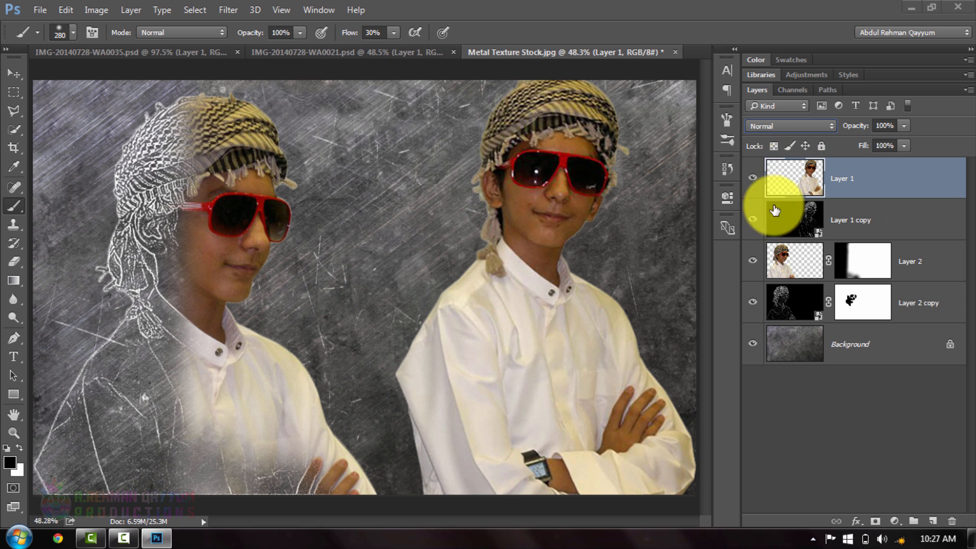
click(754, 177)
click(803, 209)
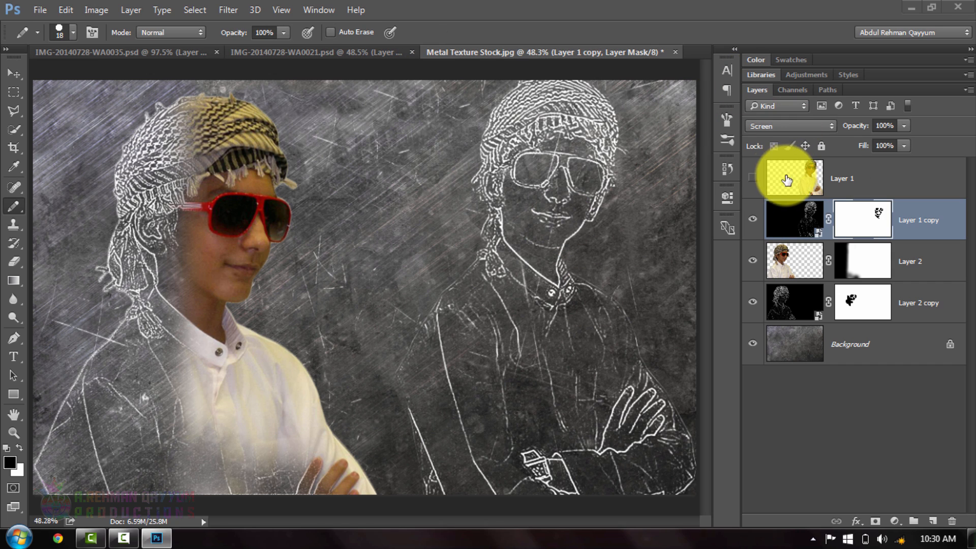
Step: Show Layer 1 again and add a layer mask to it
click(757, 179)
click(807, 185)
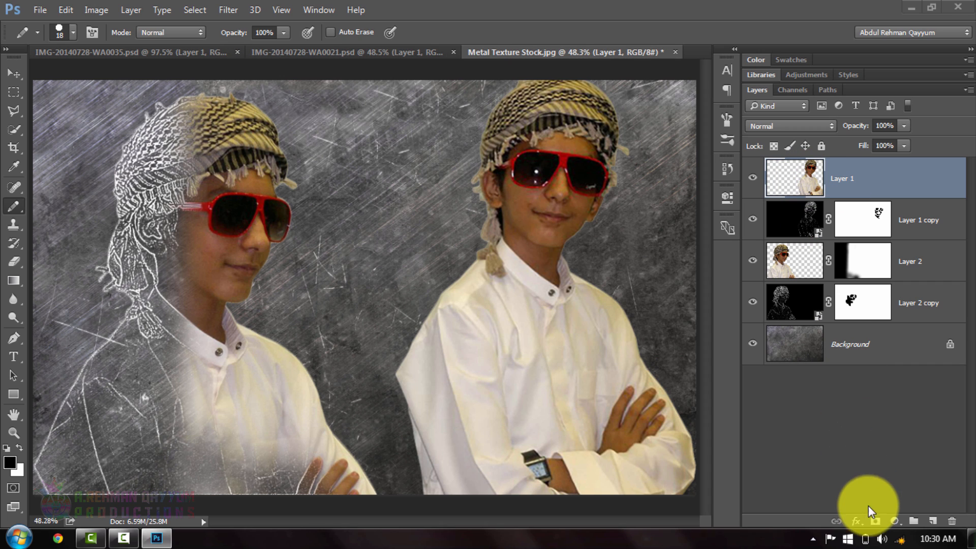
click(874, 521)
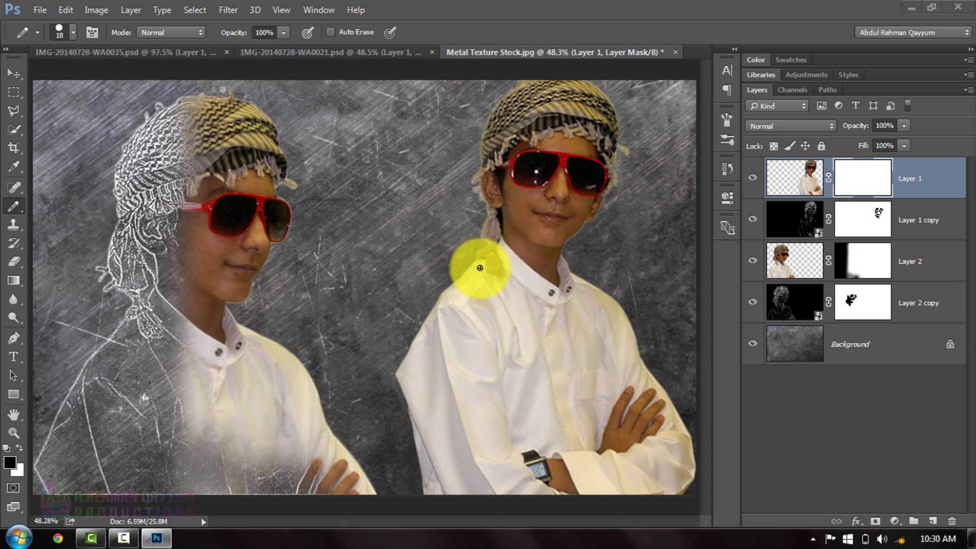
Step: Paint black with the 280 px Brush at 30% flow on Layer 1's mask, over the left half of the right-hand portrait, to expose the sketch
right_click(19, 211)
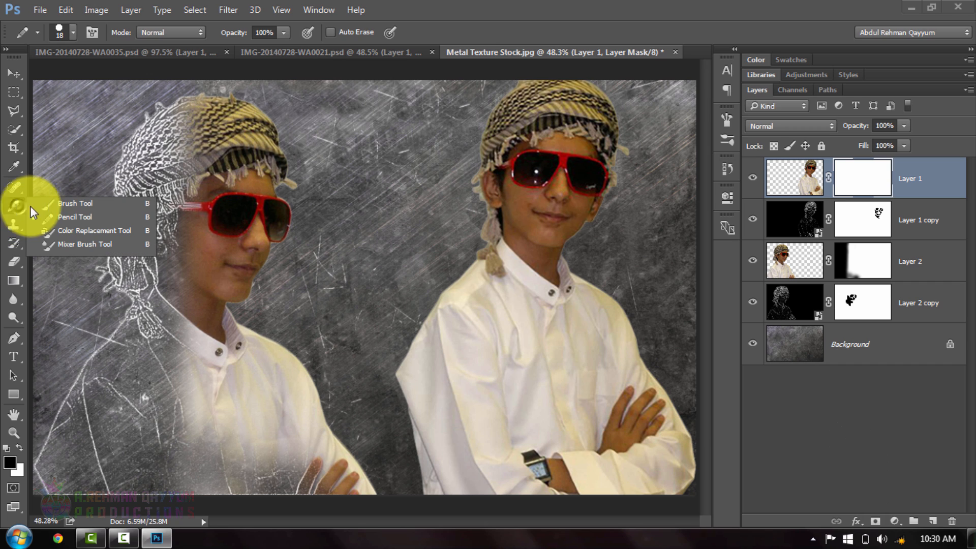
click(59, 202)
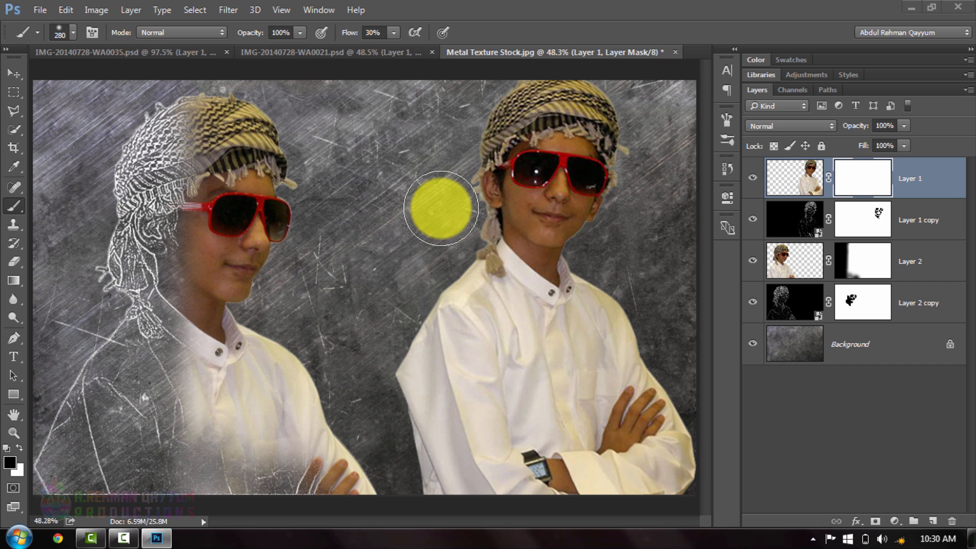
mouse_move(451, 163)
mouse_down()
mouse_move(488, 158)
mouse_move(456, 364)
mouse_move(448, 273)
mouse_move(431, 410)
mouse_move(391, 351)
mouse_move(441, 463)
mouse_move(421, 486)
mouse_move(456, 483)
mouse_move(439, 433)
mouse_move(463, 343)
mouse_move(476, 172)
mouse_move(539, 73)
mouse_move(504, 137)
mouse_move(499, 245)
mouse_move(476, 370)
mouse_move(486, 495)
mouse_move(471, 401)
mouse_move(513, 483)
mouse_move(497, 469)
mouse_up()
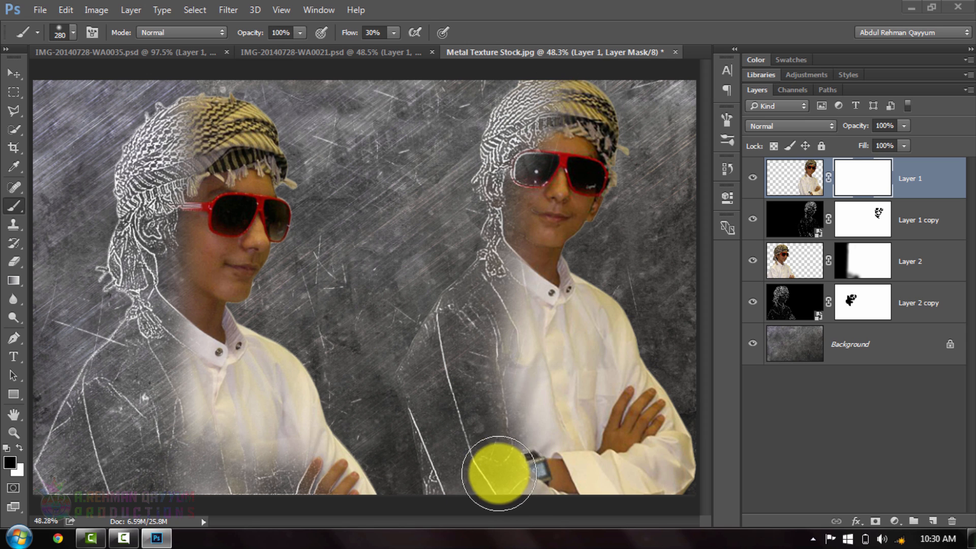
click(513, 481)
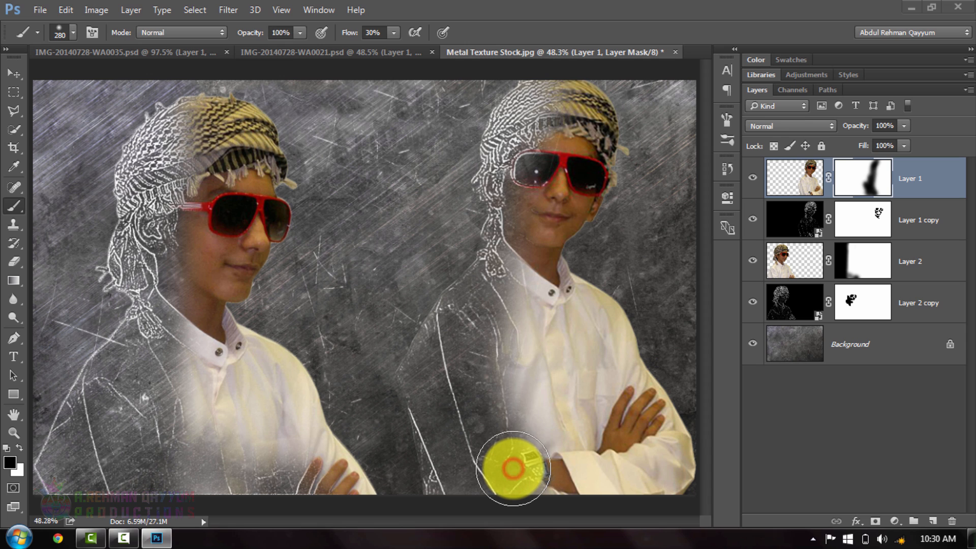
click(484, 327)
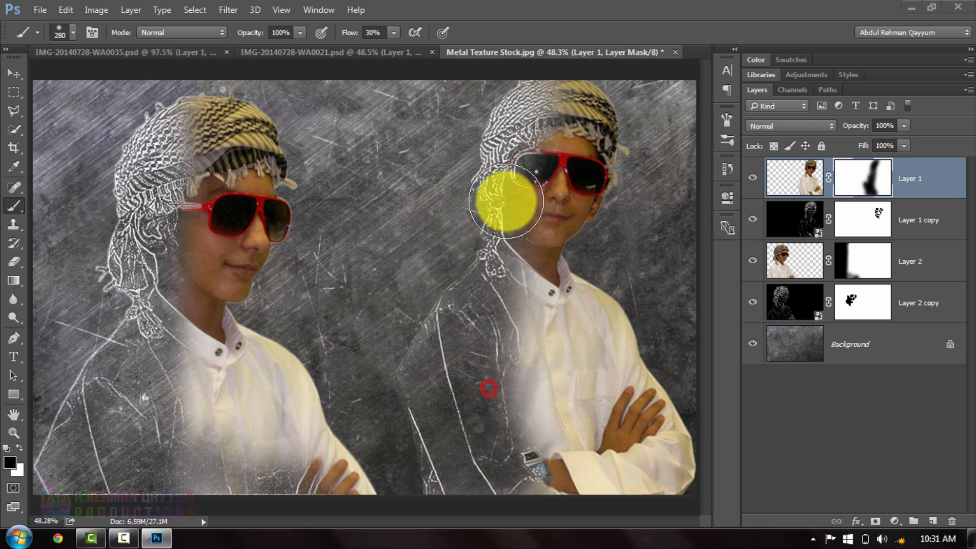
click(492, 279)
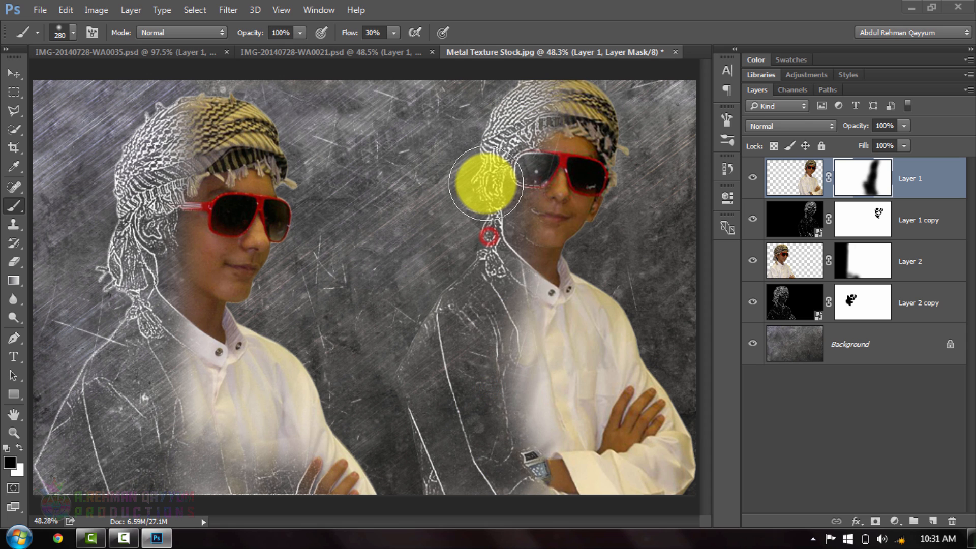
click(479, 308)
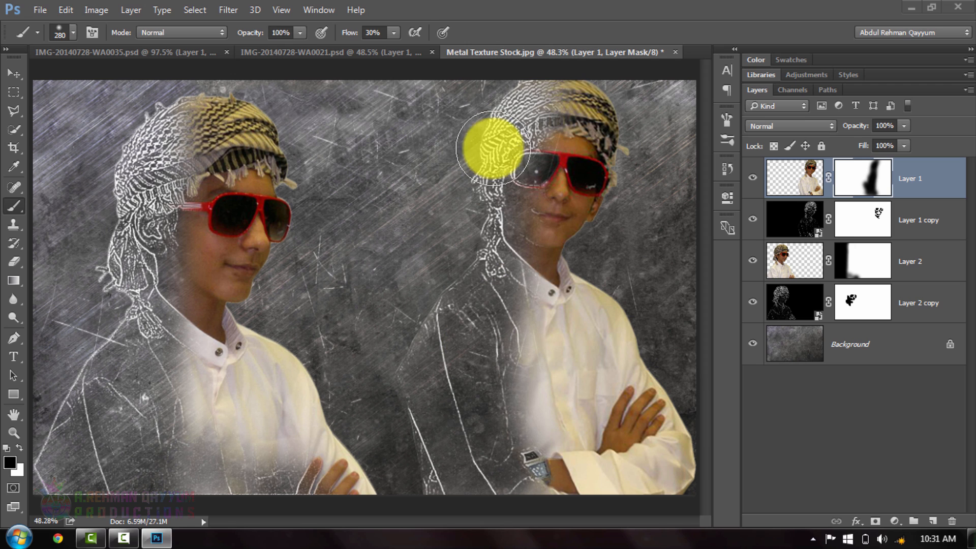
click(499, 169)
click(475, 312)
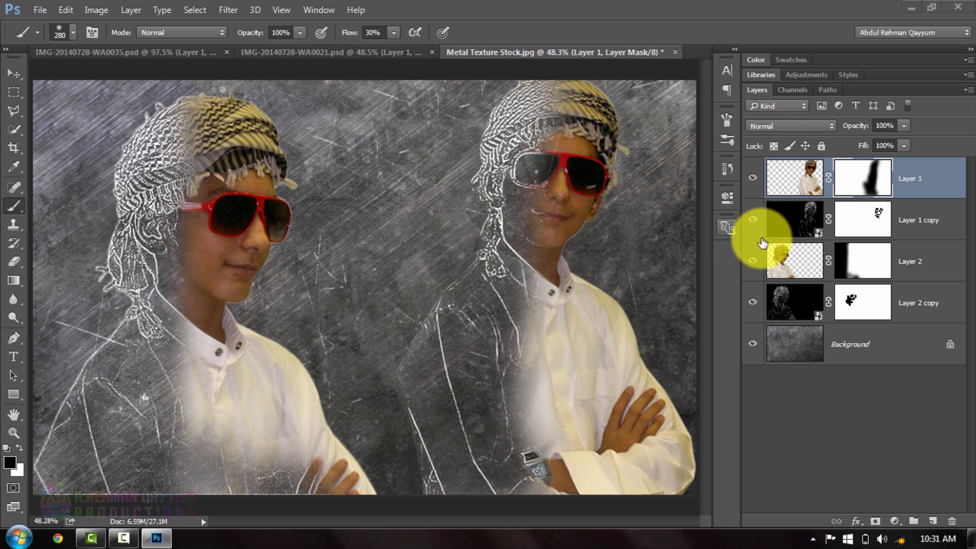
Step: Add a new layer at the top of the layer stack and fill it with white
click(933, 522)
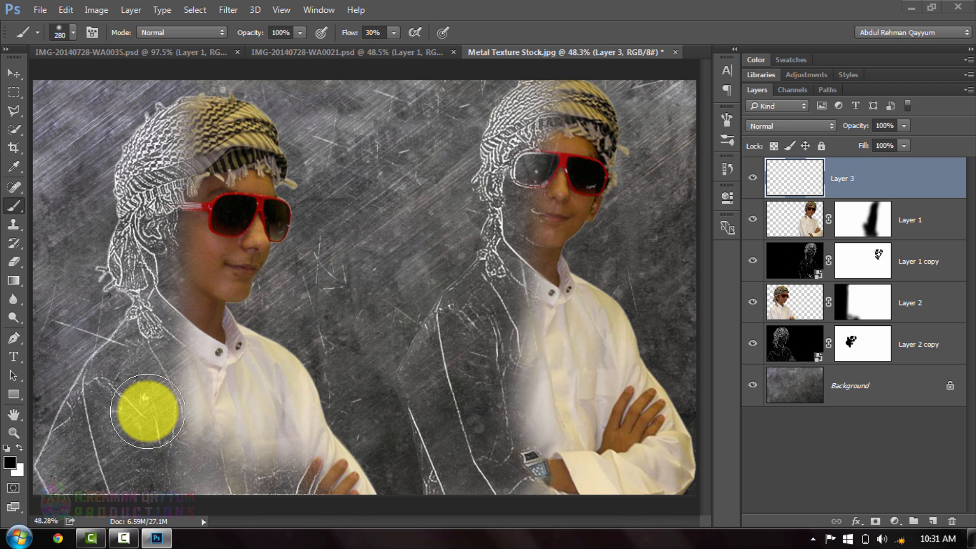
key(alt+BackSpace)
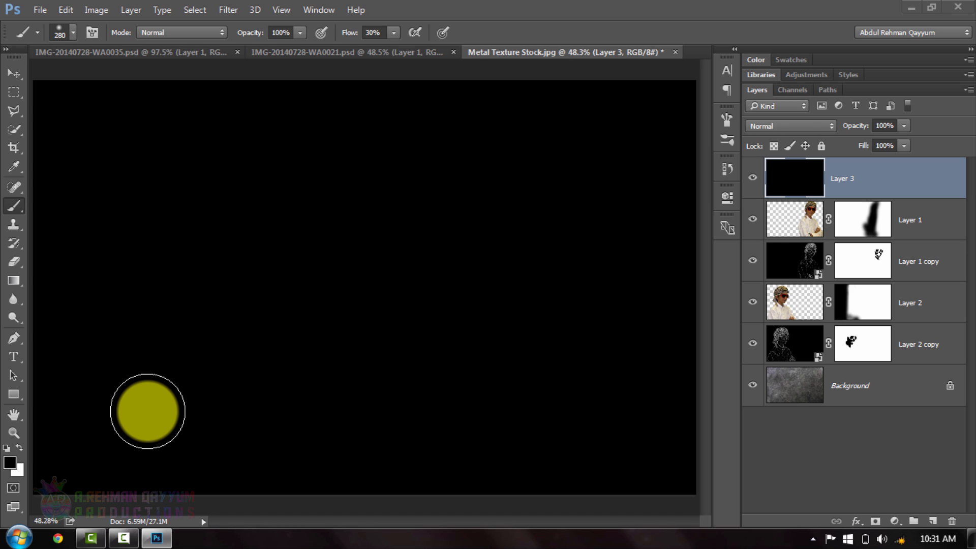
key(ctrl+alt+z)
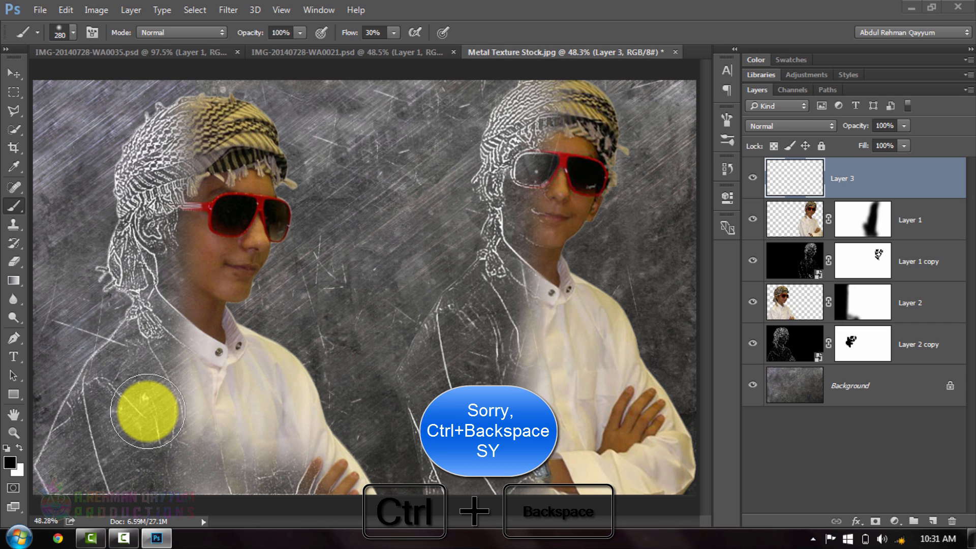
key(ctrl+BackSpace)
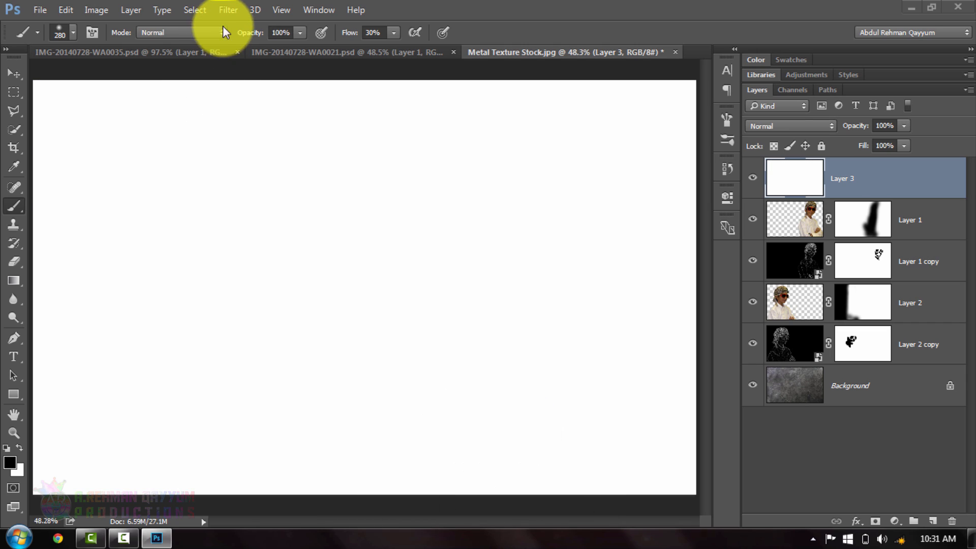
Step: Apply Lens Correction with a vignette amount of -100 to the white Layer 3 and set its blending mode to Multiply
click(227, 11)
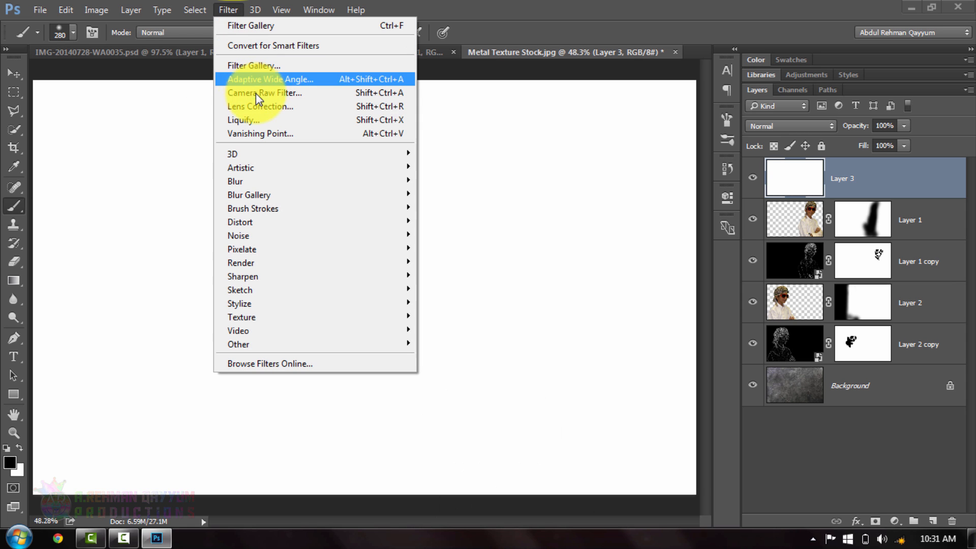
click(263, 107)
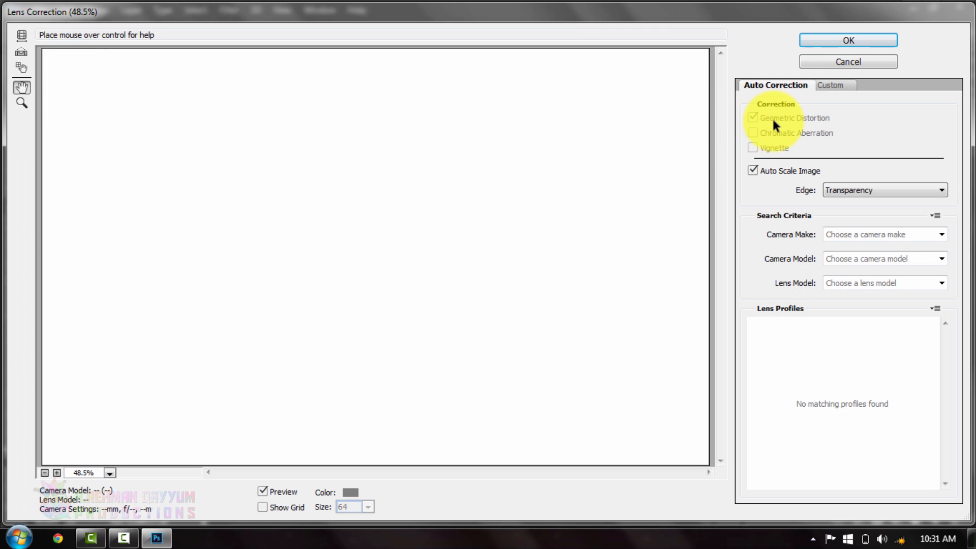
click(840, 84)
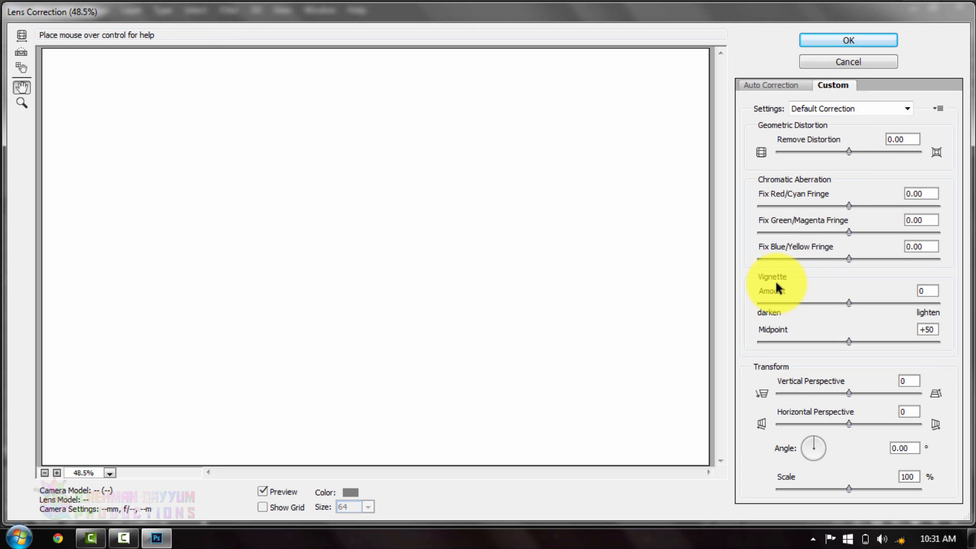
drag(776, 293, 691, 292)
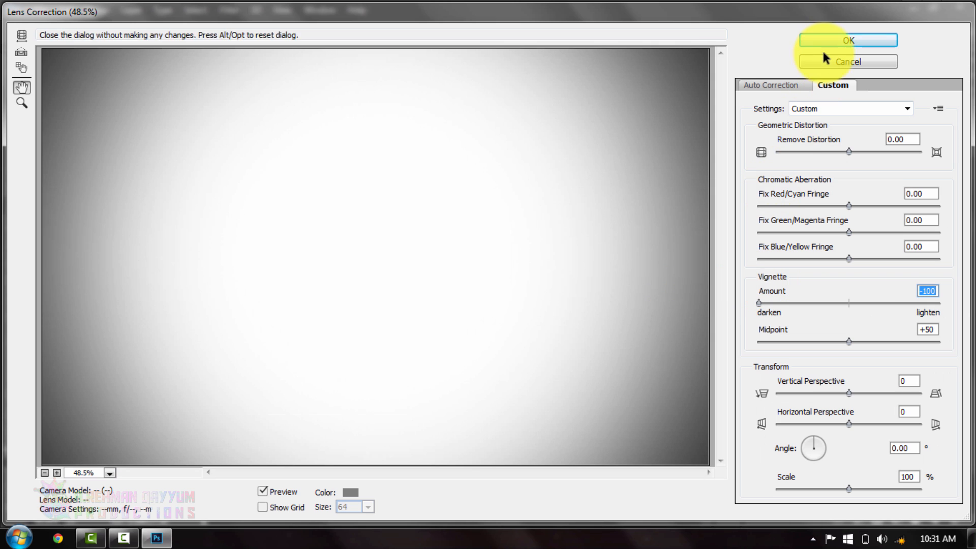
click(839, 40)
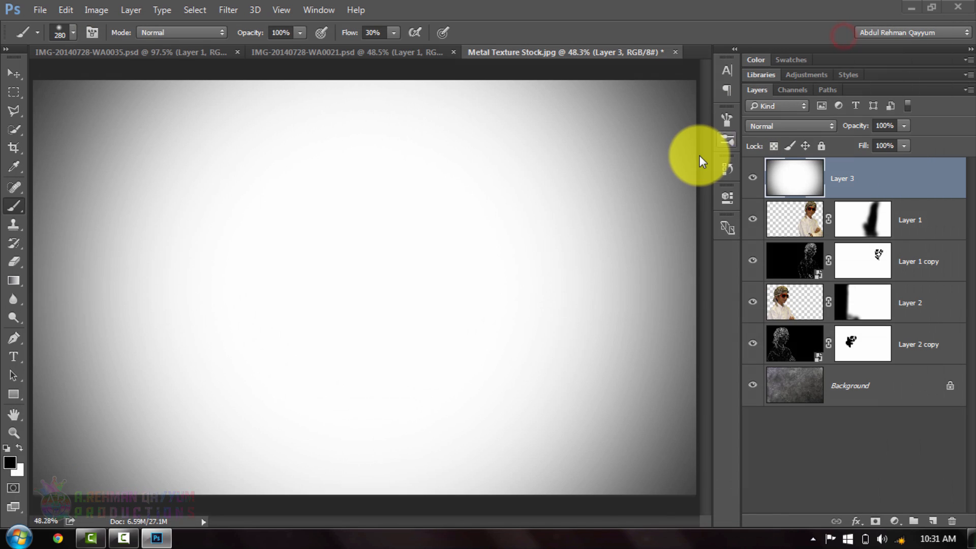
click(797, 125)
click(782, 173)
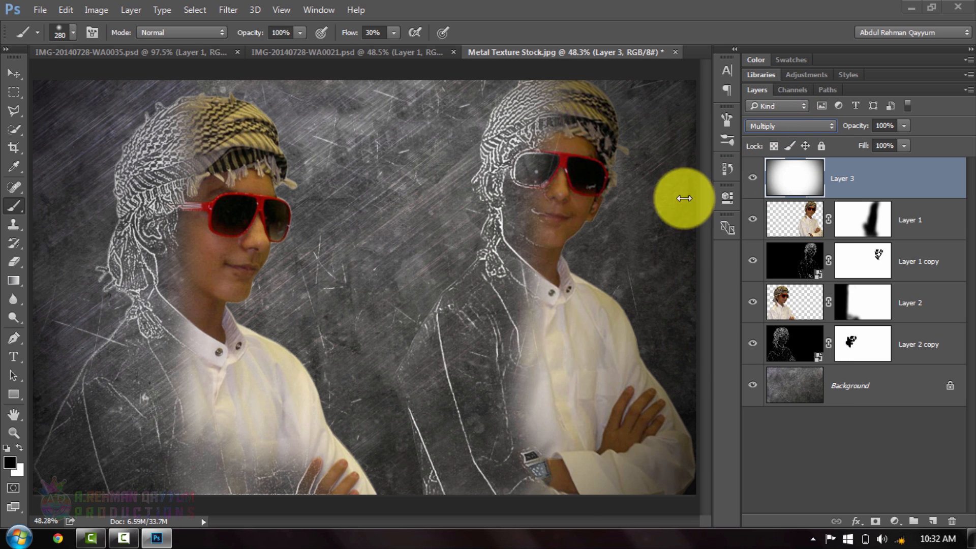